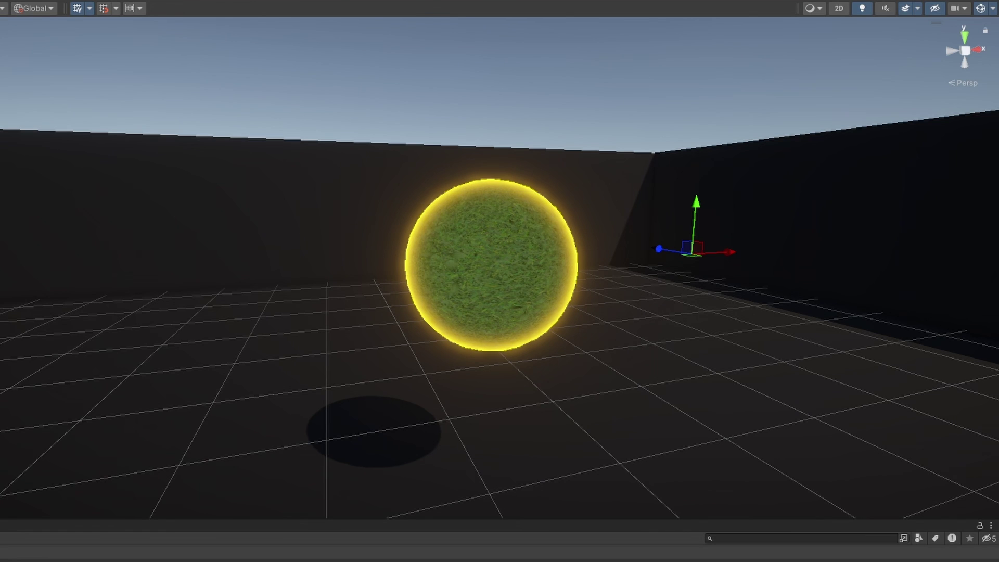
Examine the grass-textured sphere and cube in the scene from several viewing angles
left_click_drag(457, 217, 693, 301, "alt")
left_click(599, 106)
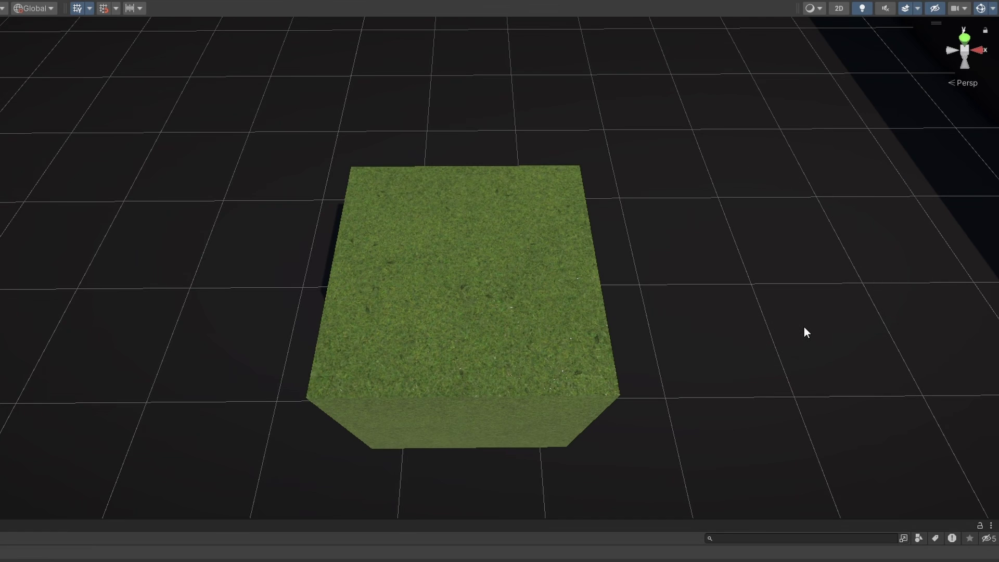
left_click_drag(804, 327, 802, 140, "alt")
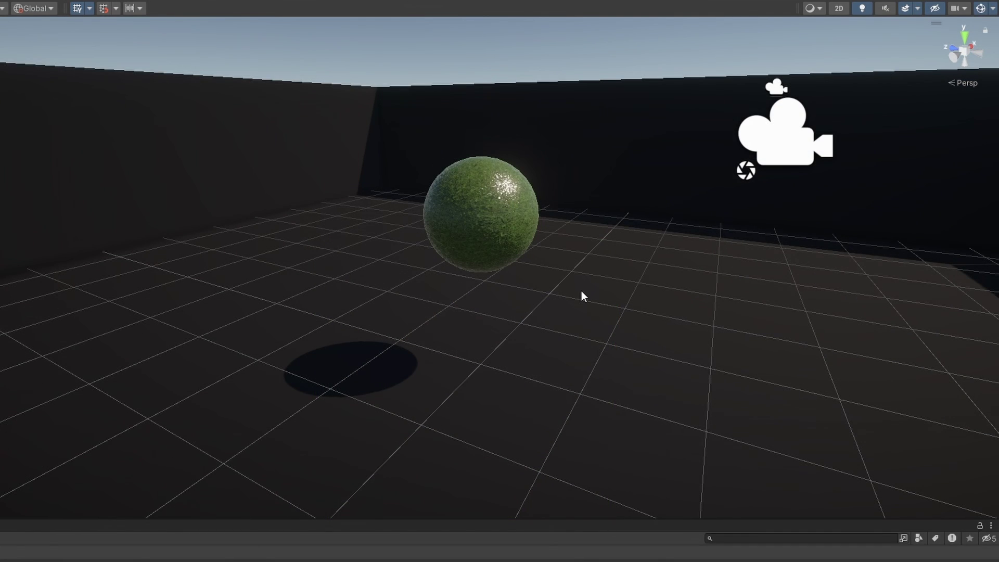
right_click_drag(582, 296, 590, 245, "alt")
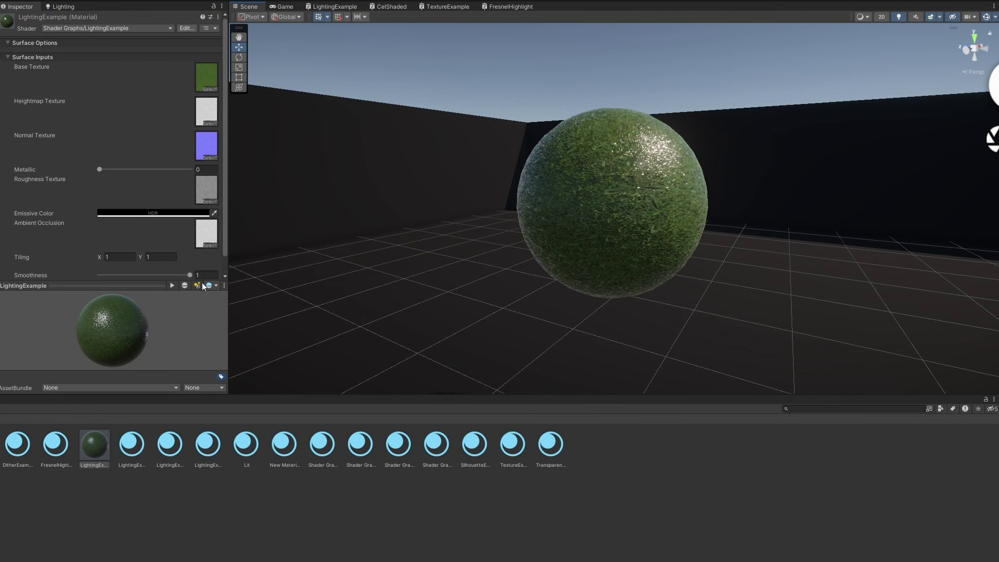
left_click_drag(191, 275, 251, 275)
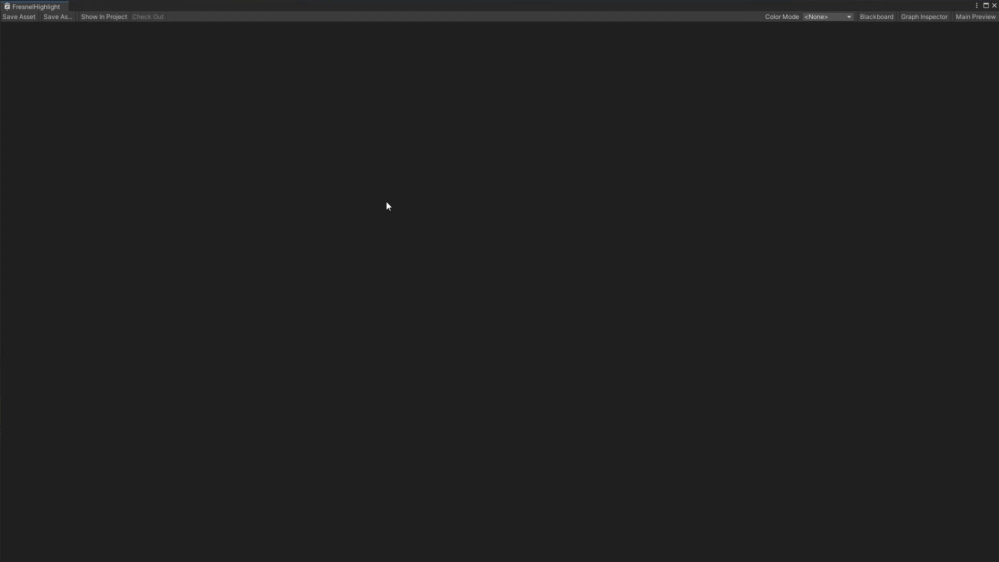
Add a Fresnel Effect node to the empty shader graph
right_click(388, 202)
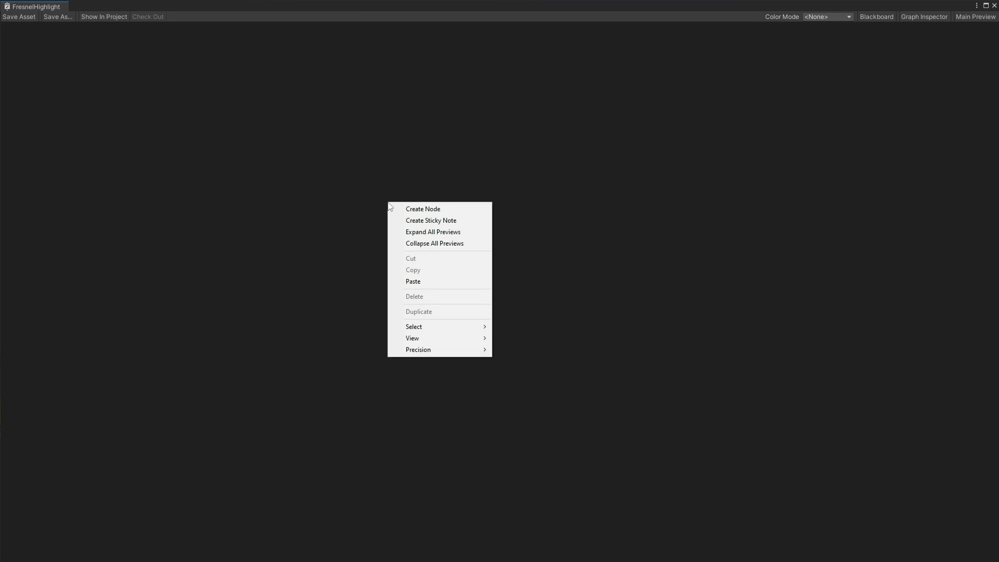
left_click(398, 208)
type("fresnel")
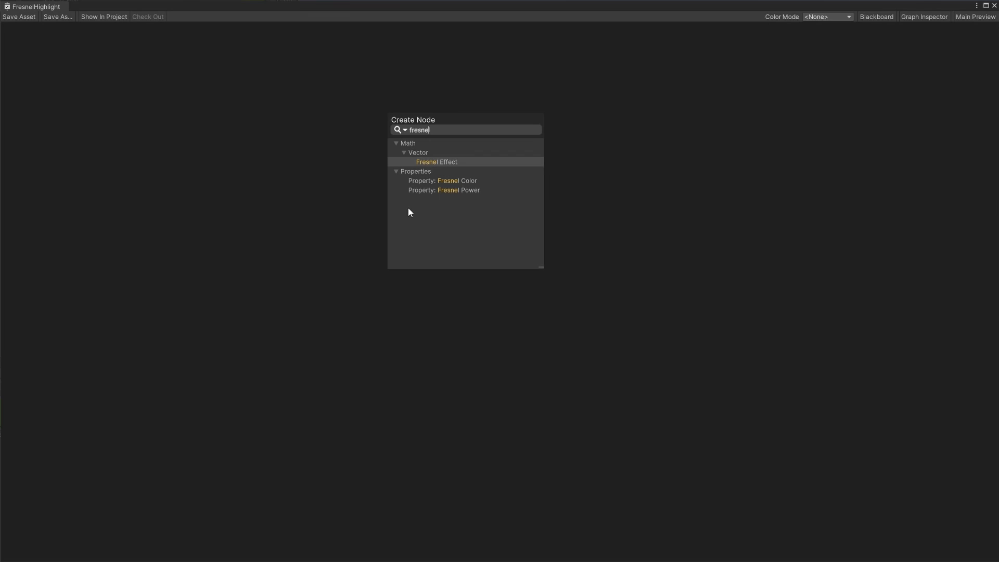
left_click(435, 163)
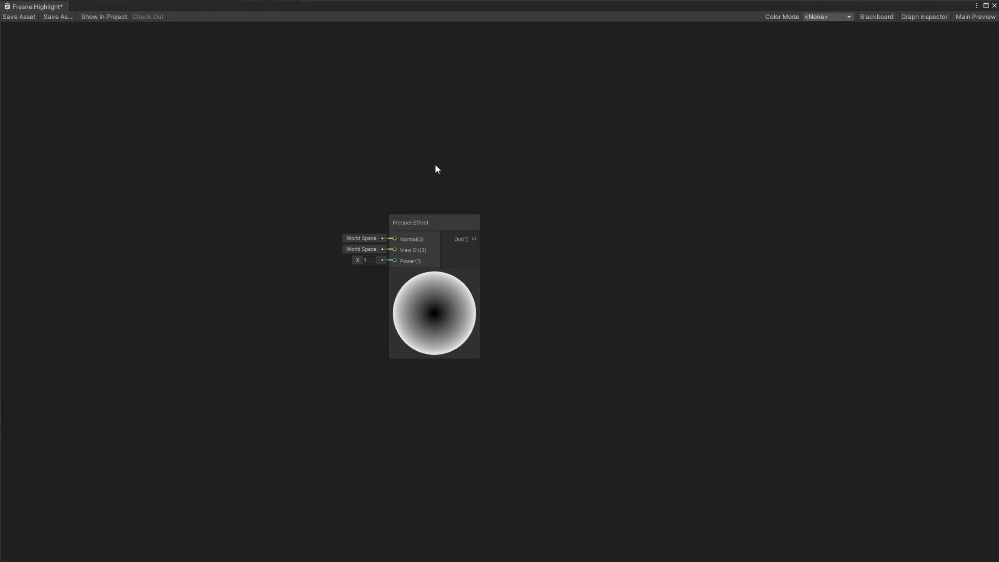
middle_click_drag(440, 220, 581, 130)
scroll(520, 190, "up", 3)
left_click(742, 163)
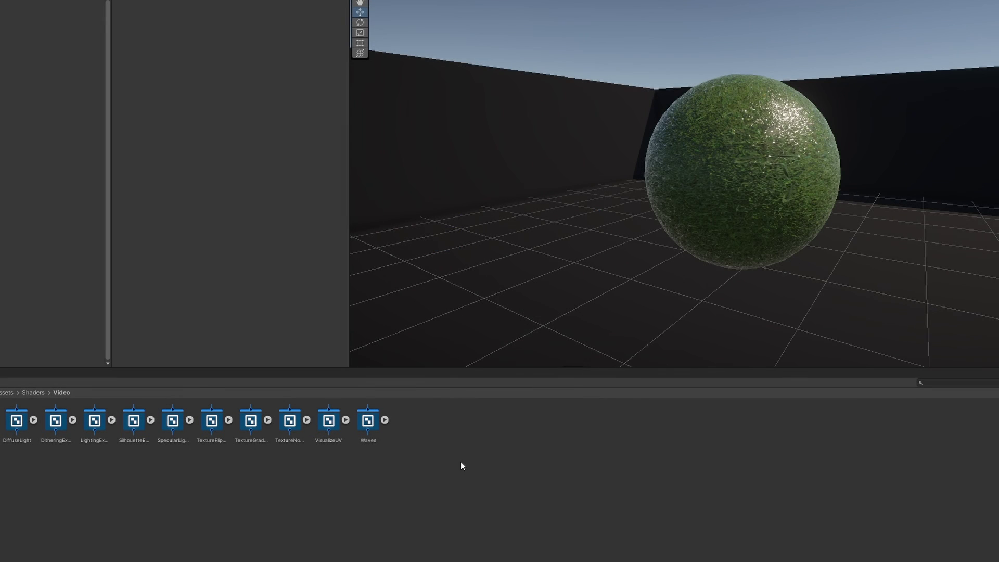
Create a URP unlit shader graph named FresnelHighlight in the Shaders > Video folder
right_click(461, 462)
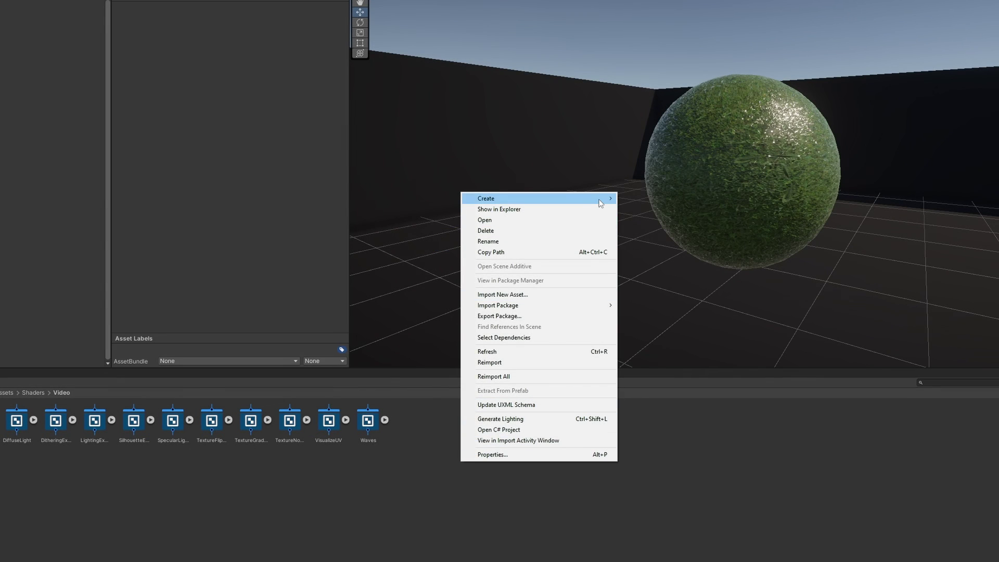
mouse_move(601, 200)
mouse_move(660, 180)
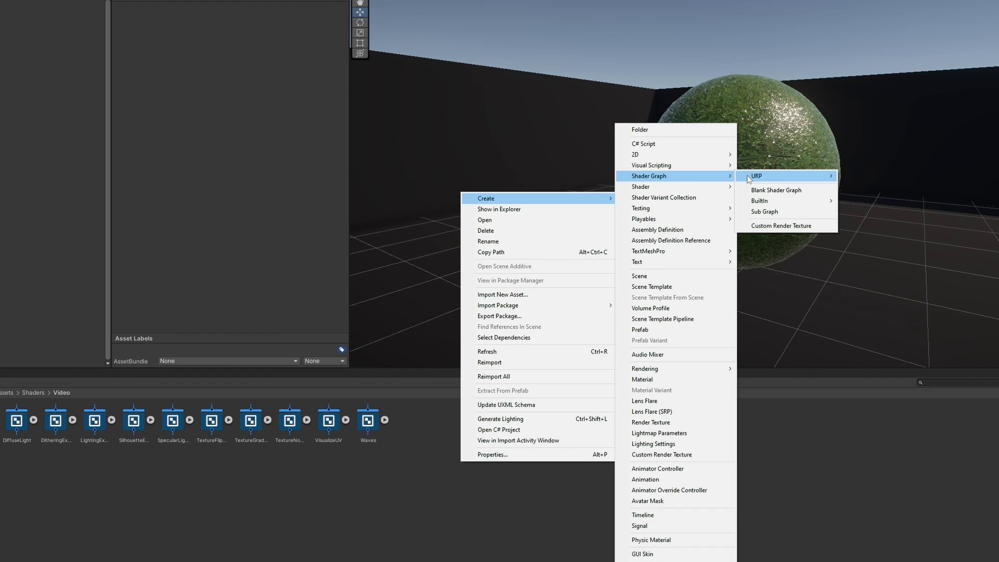
mouse_move(828, 182)
left_click(876, 187)
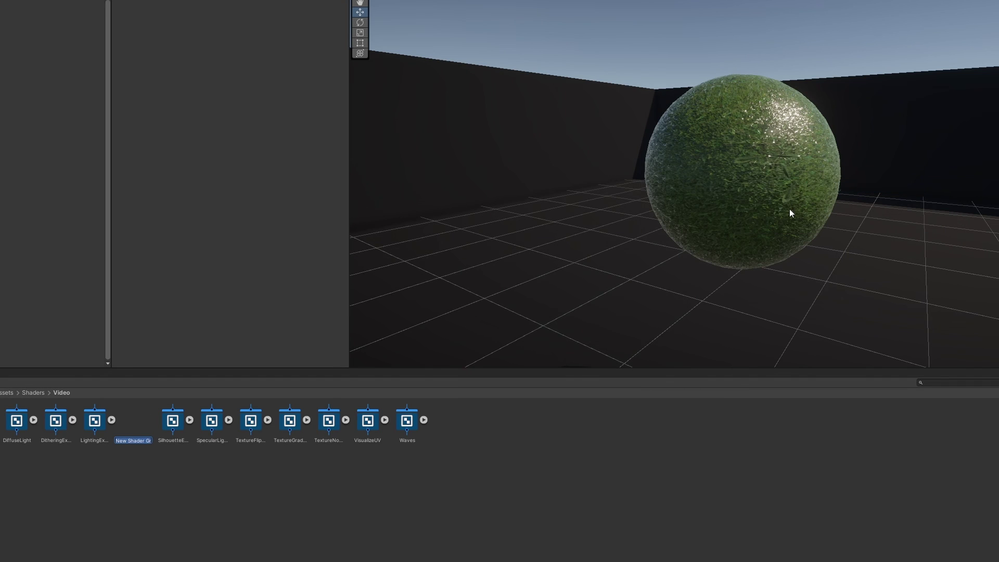
type("FresnelHighlight")
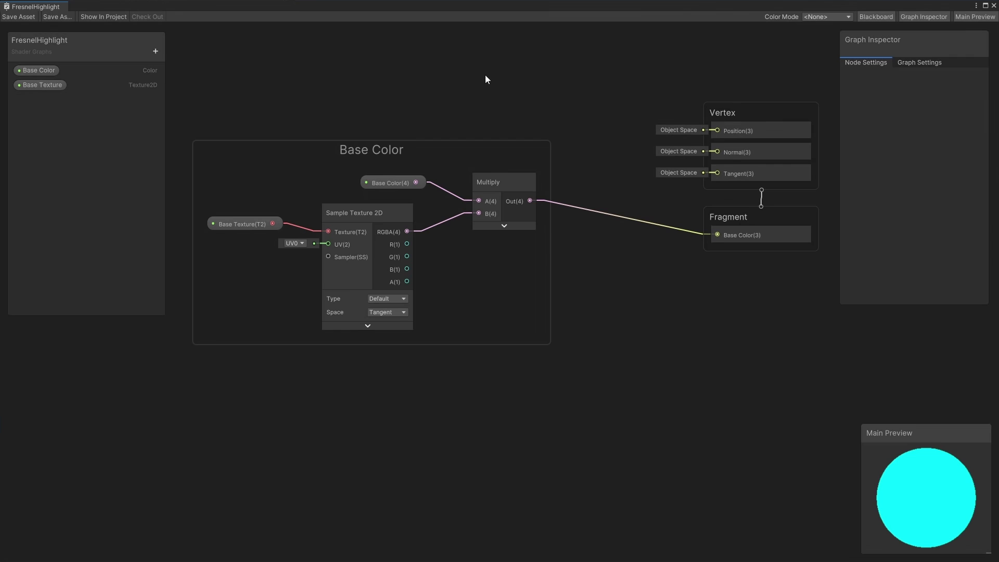
Add a Fresnel Effect node and place it in the empty area below the Base Color group
left_click(387, 151)
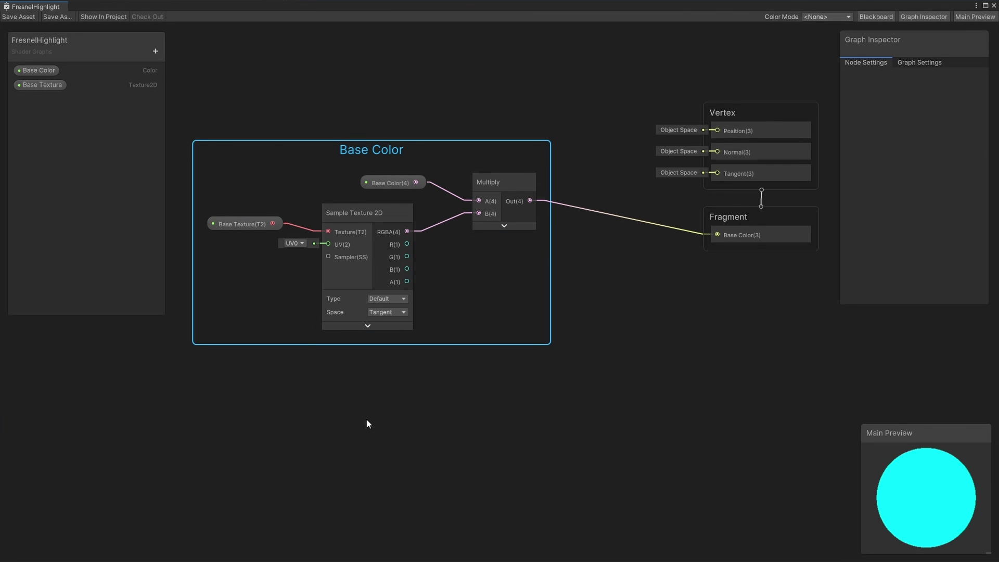
middle_click_drag(366, 418, 392, 276)
right_click(376, 246)
left_click(390, 252)
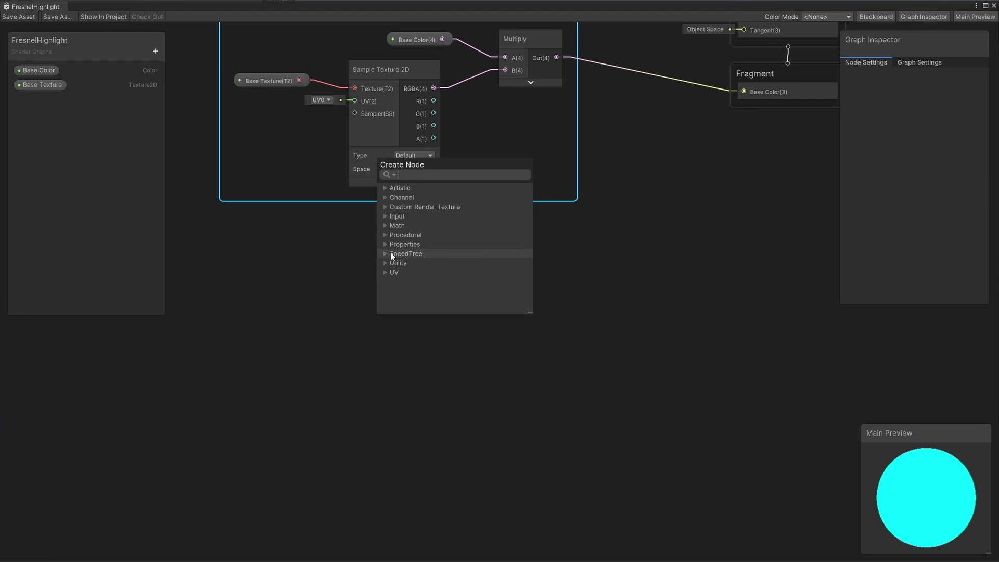
type("fresnel effect")
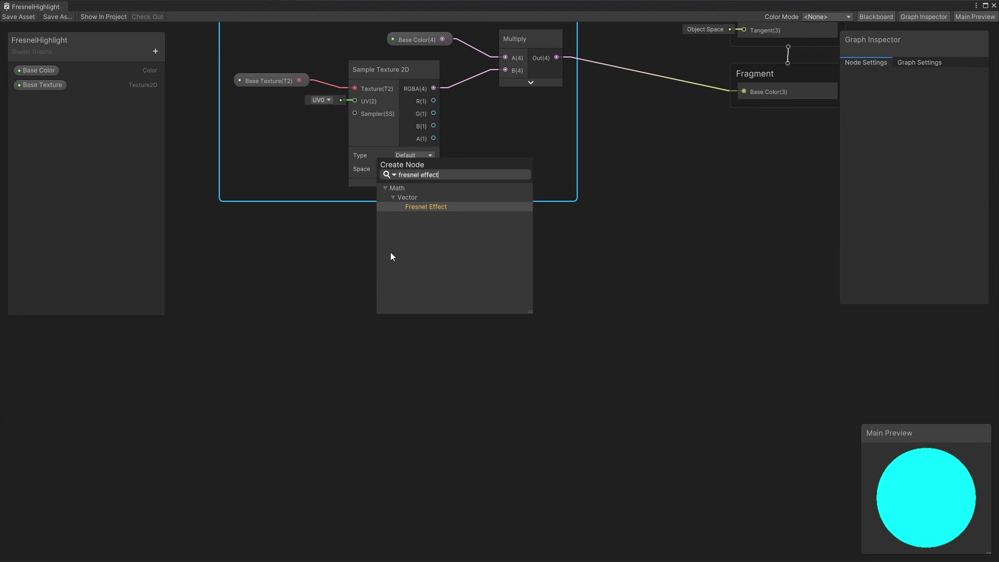
left_click(442, 206)
left_click_drag(429, 267, 464, 303)
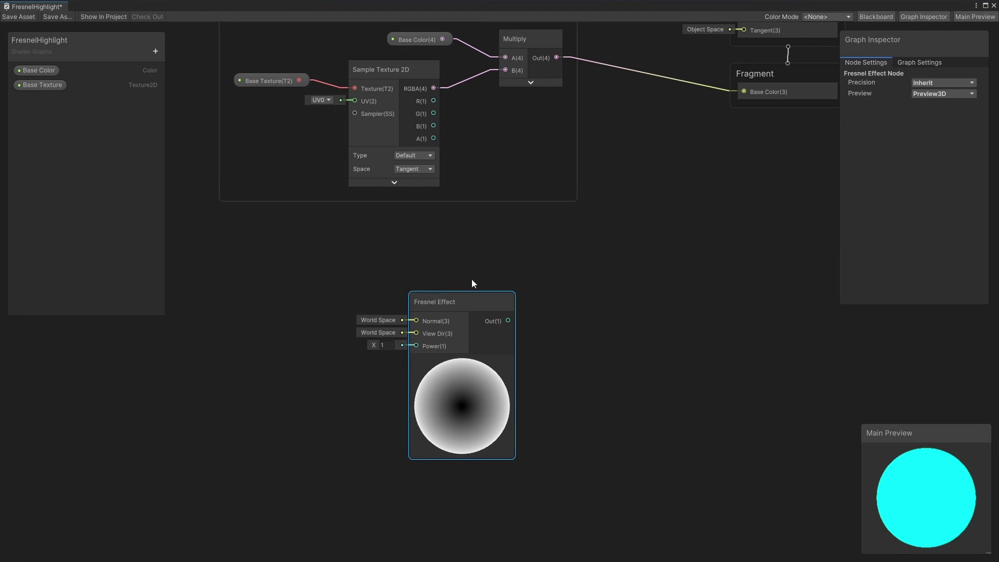
left_click(472, 283)
Try higher Power values on the Fresnel Effect node and restore Power to 1
middle_click_drag(485, 272, 551, 173)
scroll(550, 174, "up", 5)
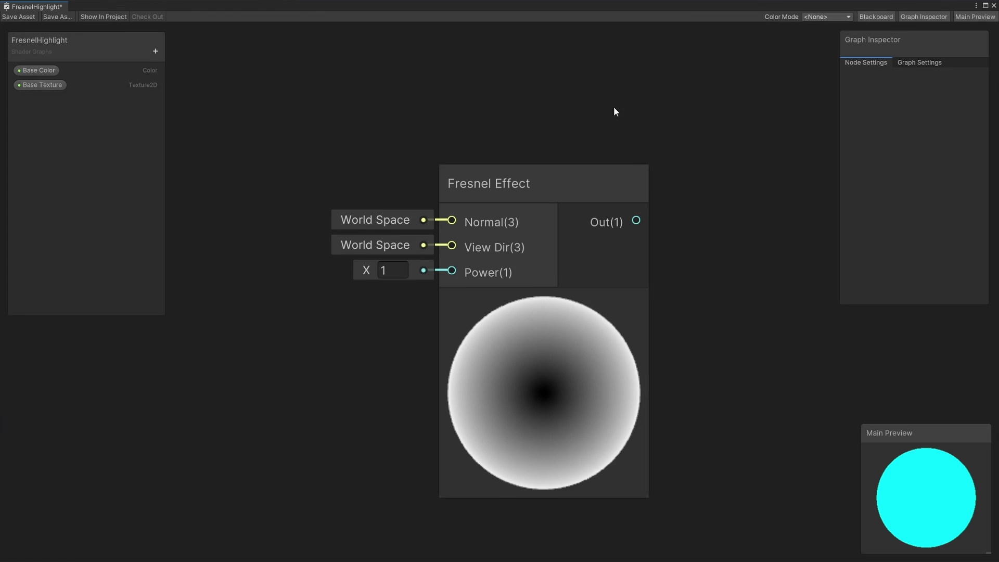
middle_click_drag(614, 108, 607, 72)
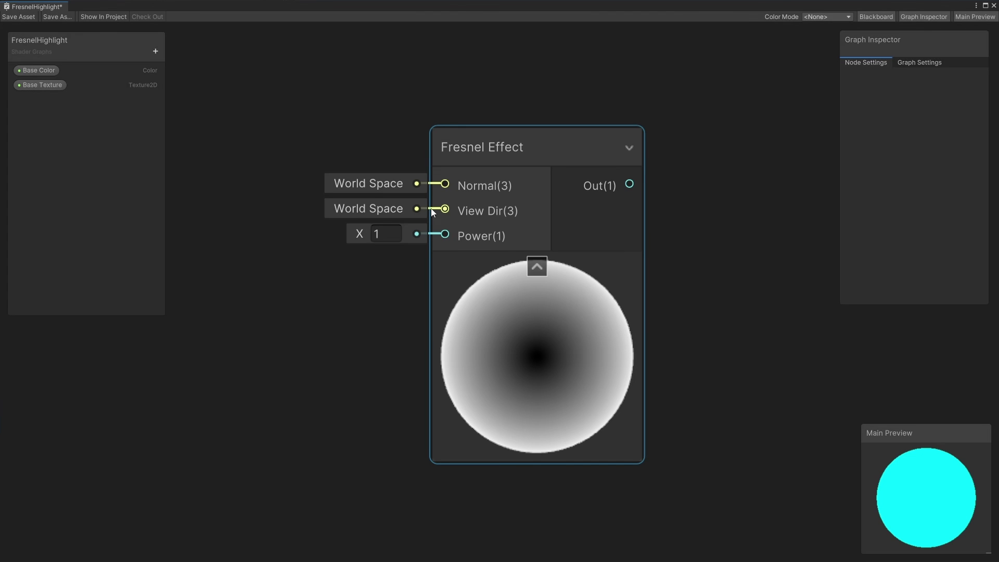
left_click_drag(357, 233, 386, 237)
left_click(386, 237)
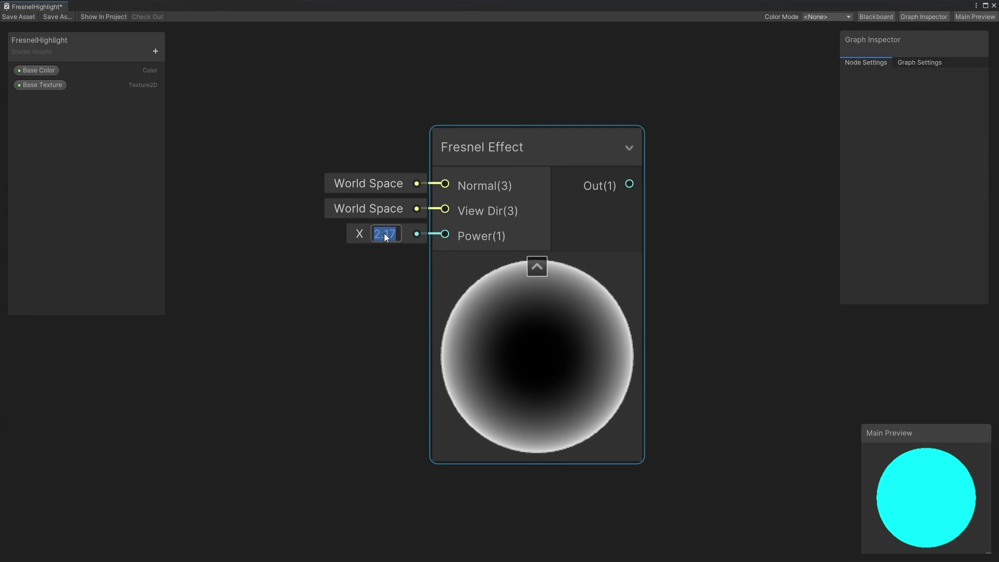
type("1")
left_click(318, 332)
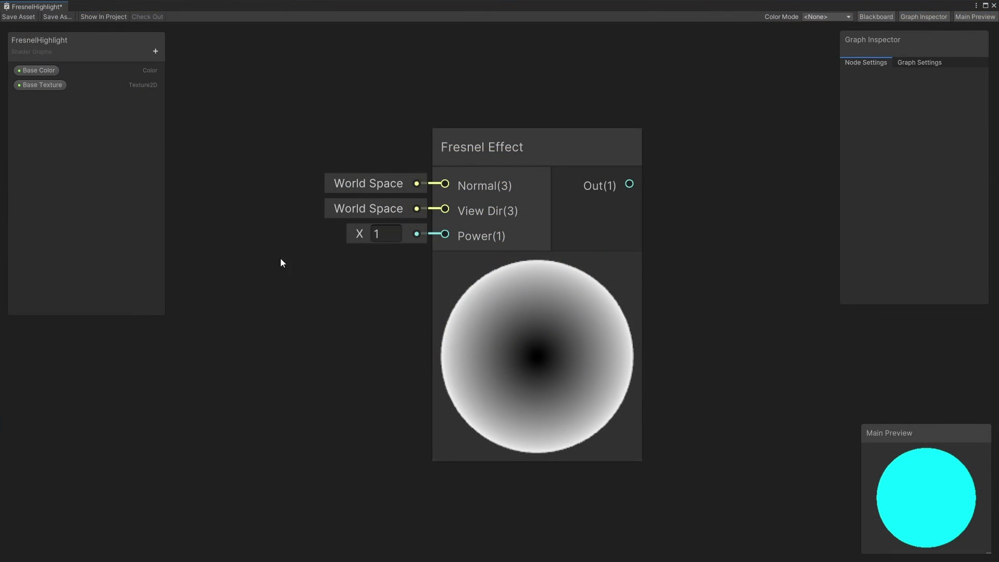
Add a Float property named Fresnel Power to the graph
left_click(155, 51)
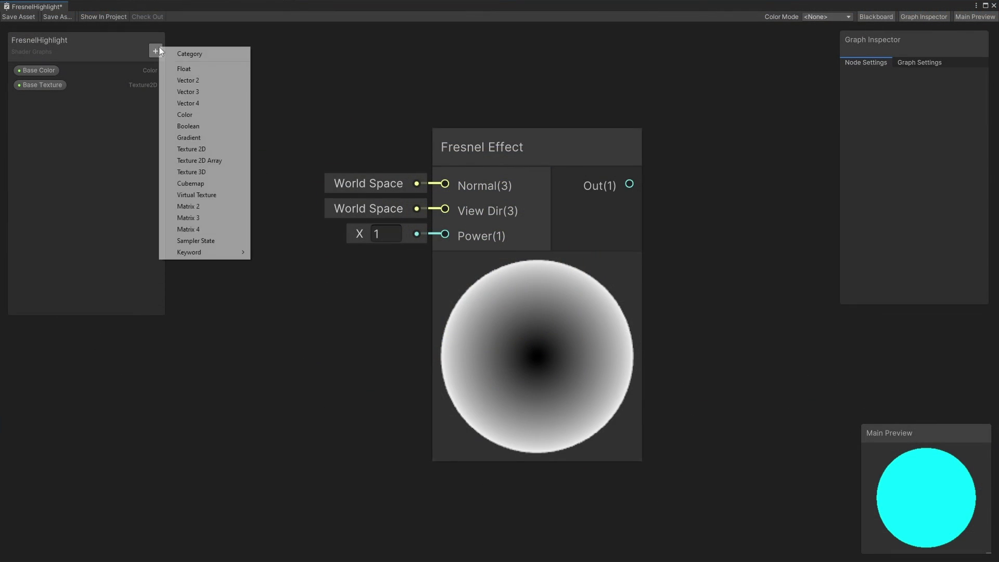
left_click(182, 69)
type("Fresnel ")
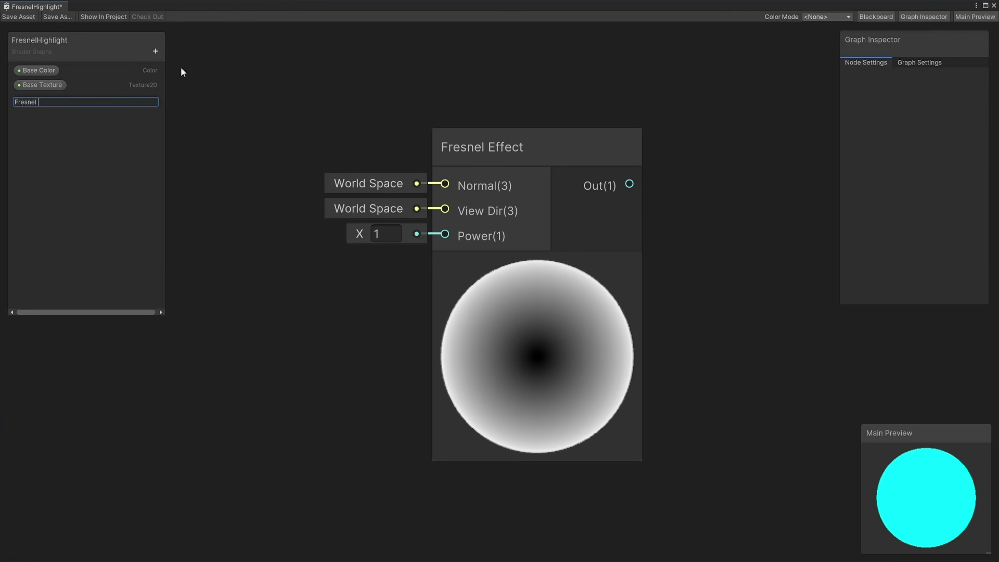
type("Power")
key("Return")
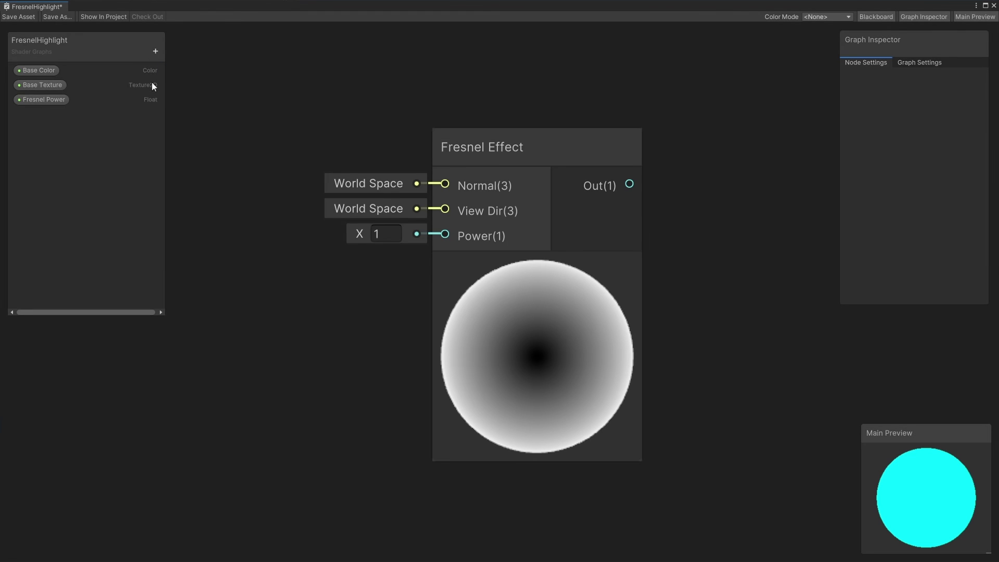
Make the Fresnel Power property a slider with a maximum of 20 and a default of 1
left_click(52, 101)
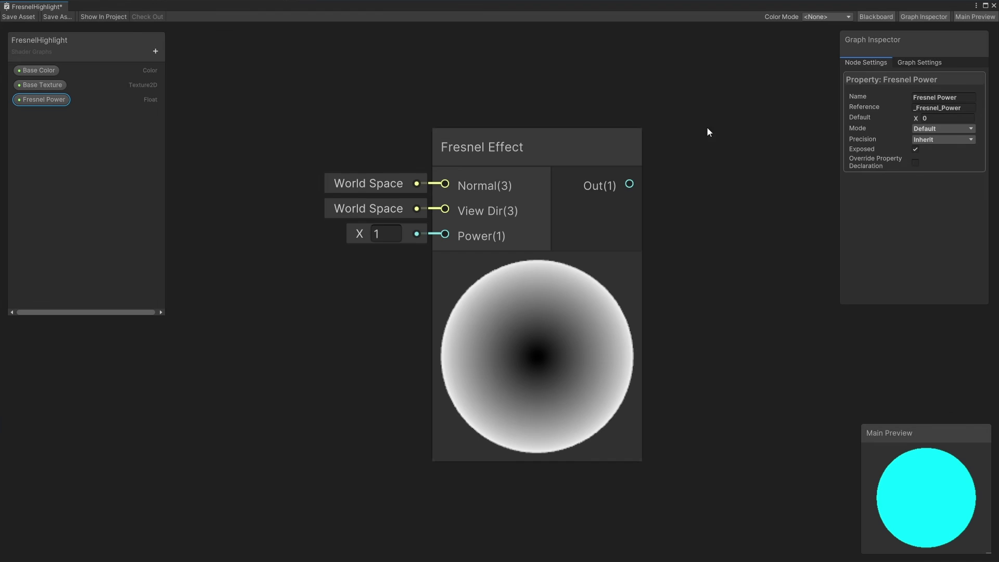
left_click(942, 128)
left_click(934, 152)
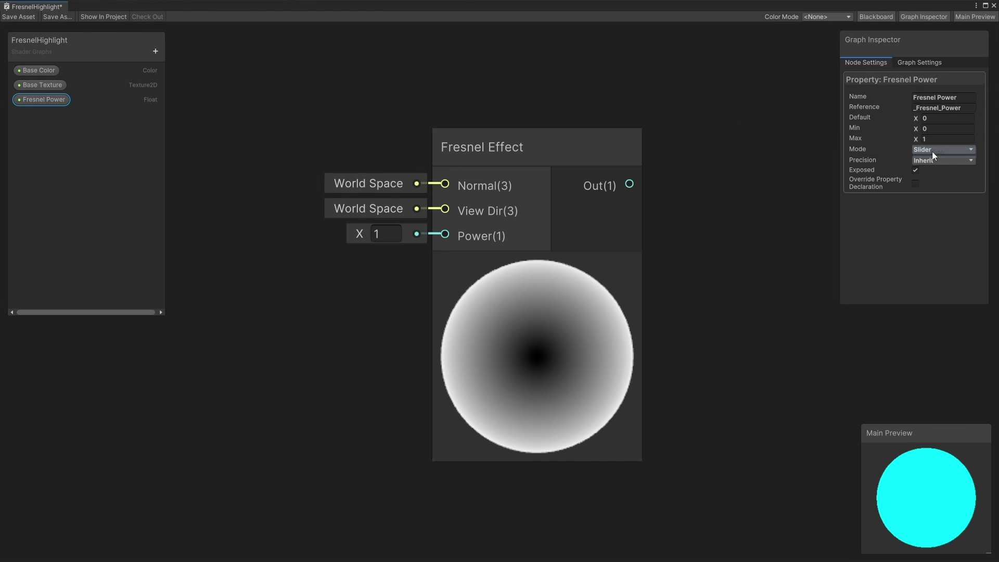
left_click(928, 140)
left_click(938, 119)
left_click(745, 222)
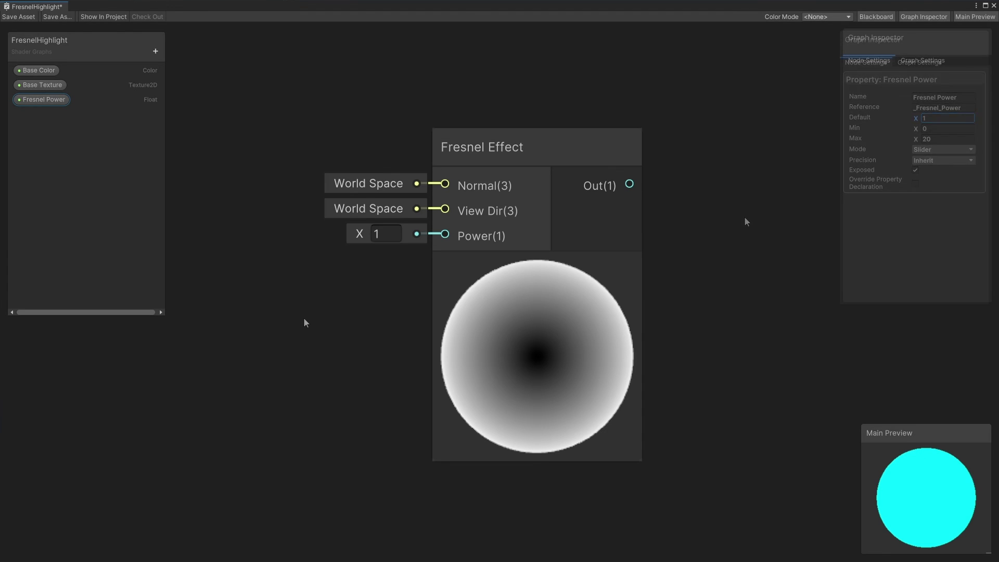
Add a Color property named Fresnel Color to the graph
left_click(155, 51)
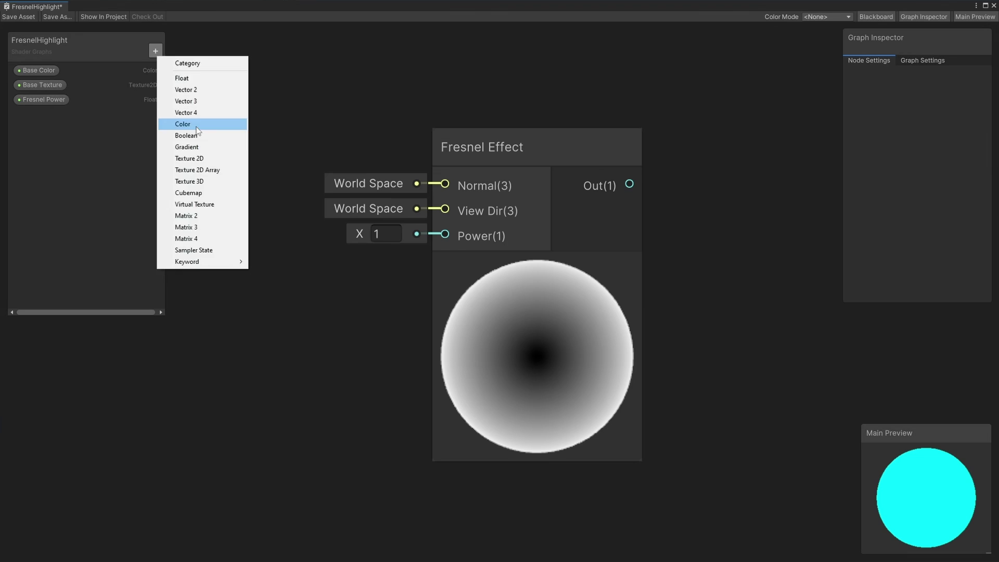
left_click(195, 126)
type("Fresnel Color")
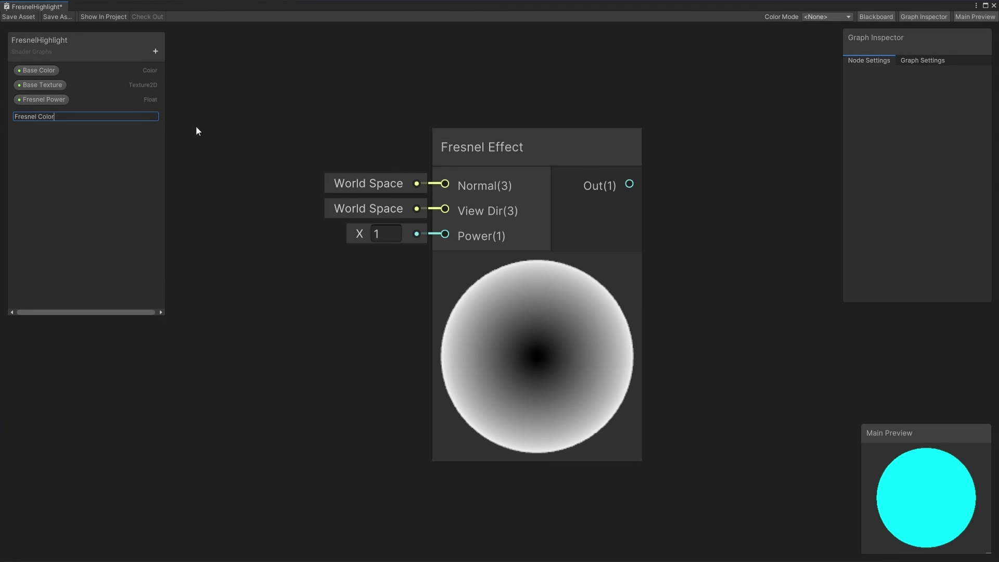
key("Return")
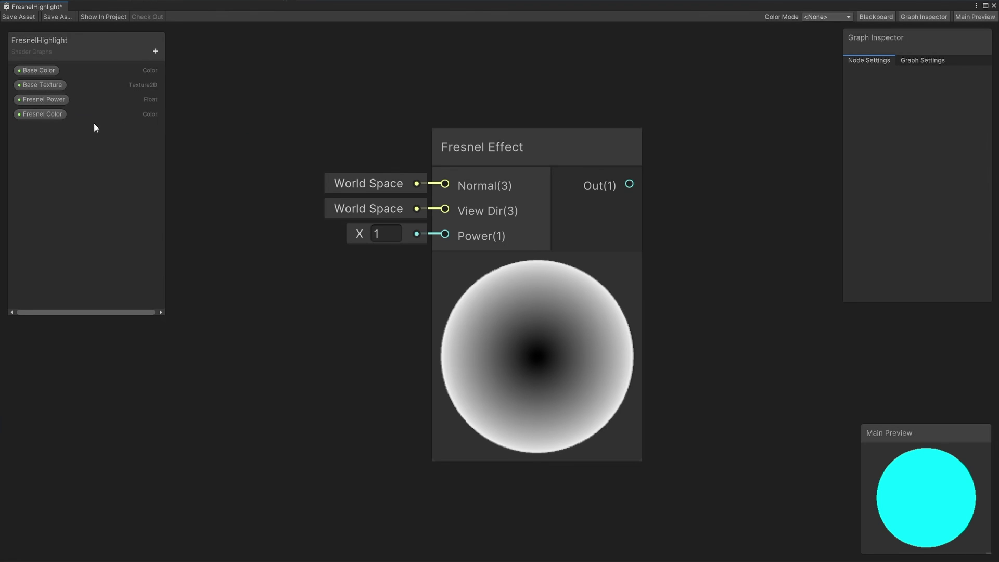
Set the Fresnel Color property's mode to HDR and make room beside its settings
left_click(54, 114)
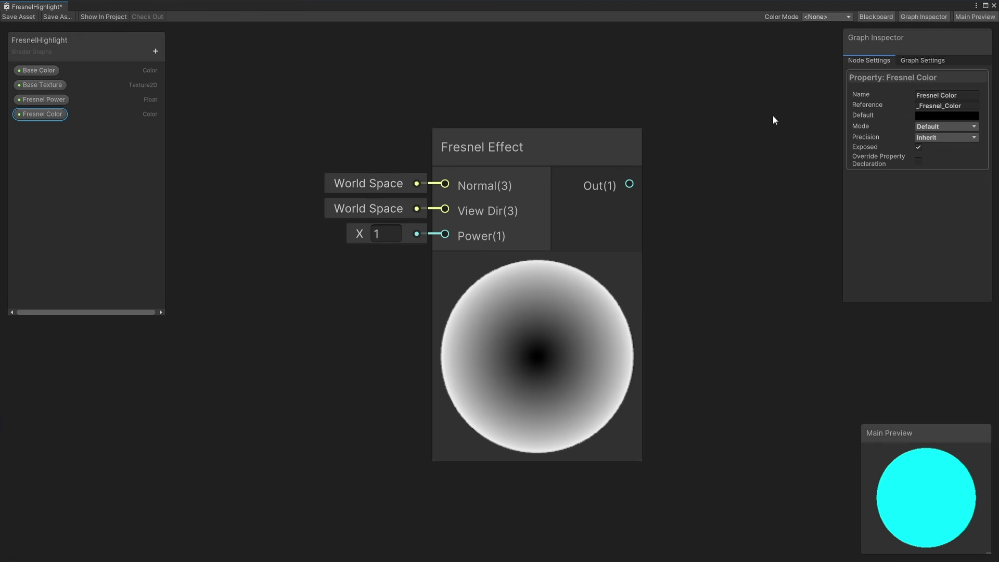
left_click(921, 127)
left_click(926, 148)
left_click_drag(916, 49, 827, 73)
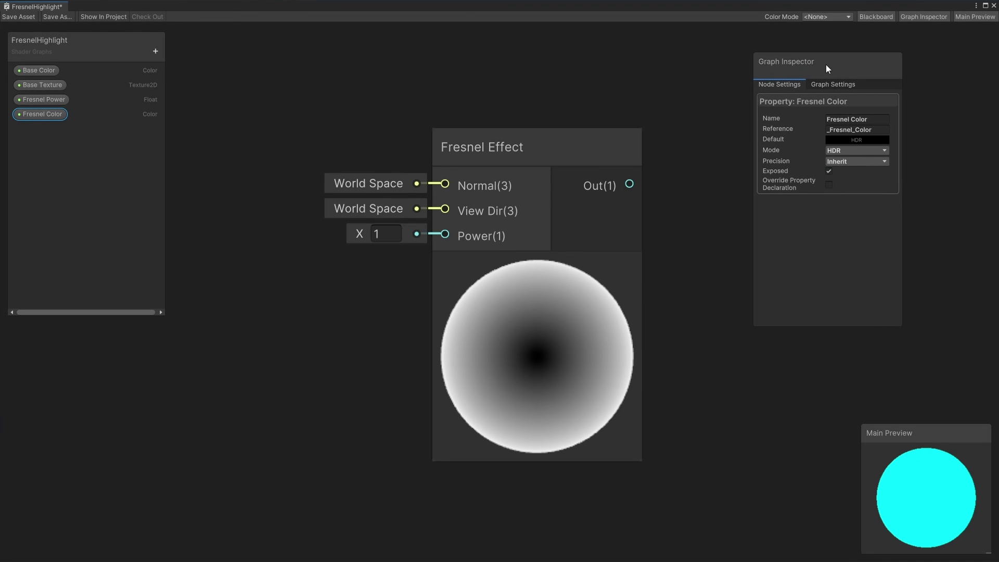
Set Fresnel Color's default to orange-yellow with RGB 255, 117, 0, alpha 255 and intensity 3
left_click(856, 140)
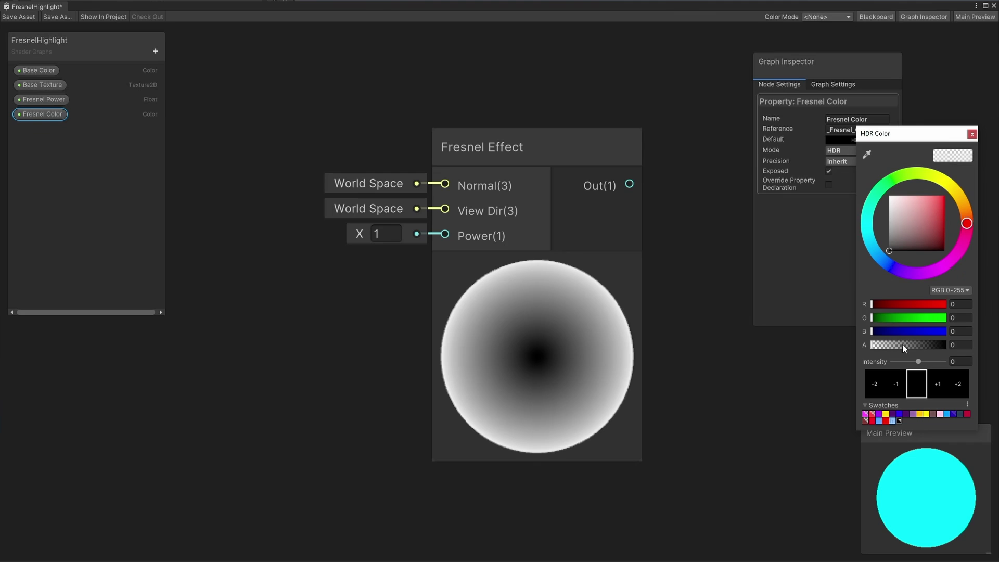
left_click_drag(902, 345, 952, 344)
left_click_drag(964, 233, 961, 202)
left_click(944, 196)
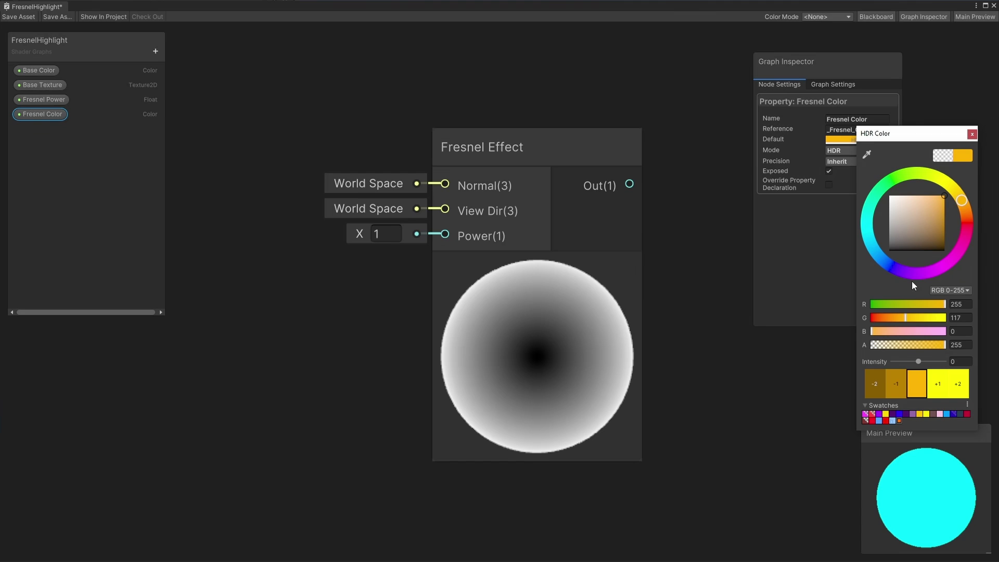
left_click(957, 361)
type("1")
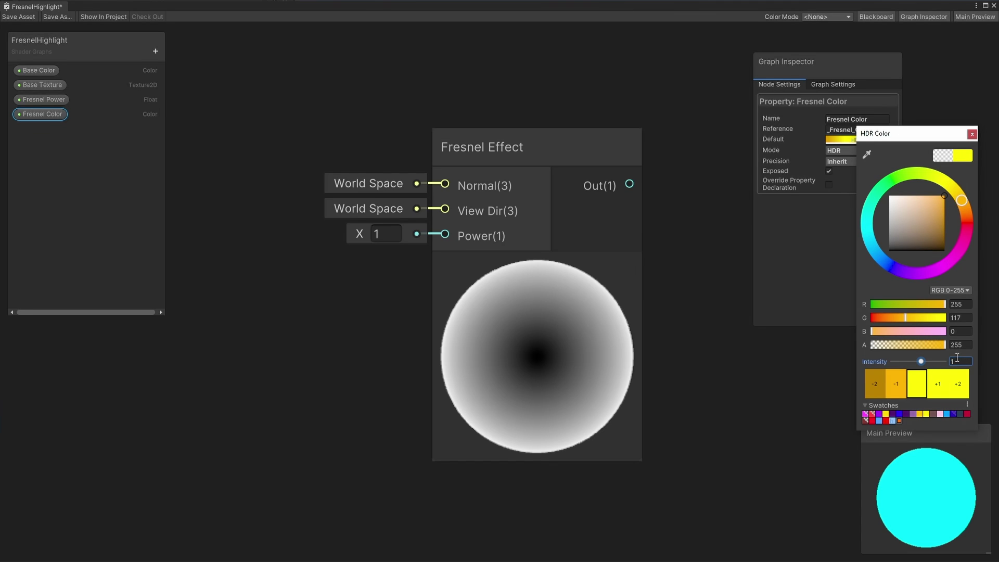
left_click_drag(922, 362, 929, 366)
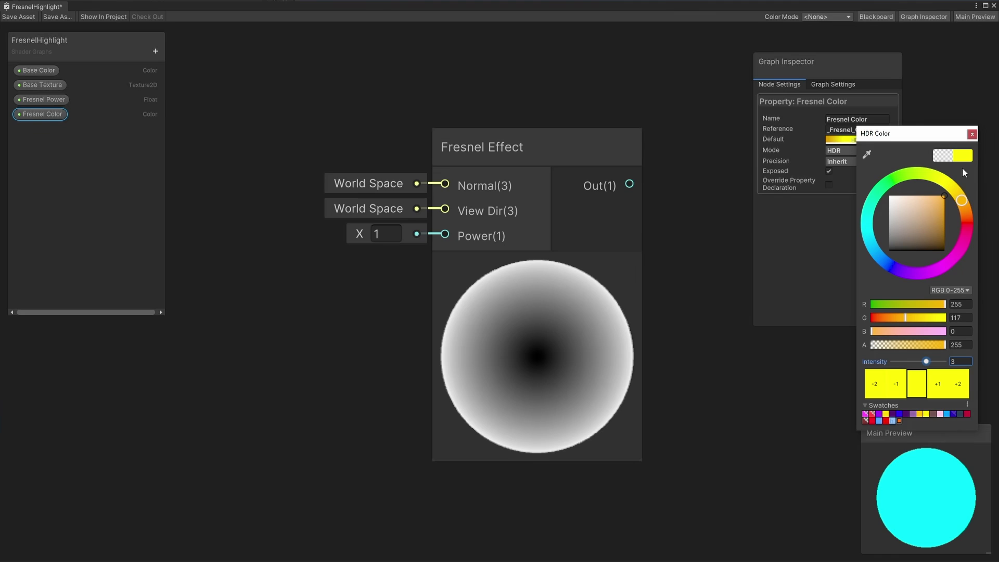
Close the HDR color picker and reopen it briefly to check the Fresnel Color property's default
left_click(972, 134)
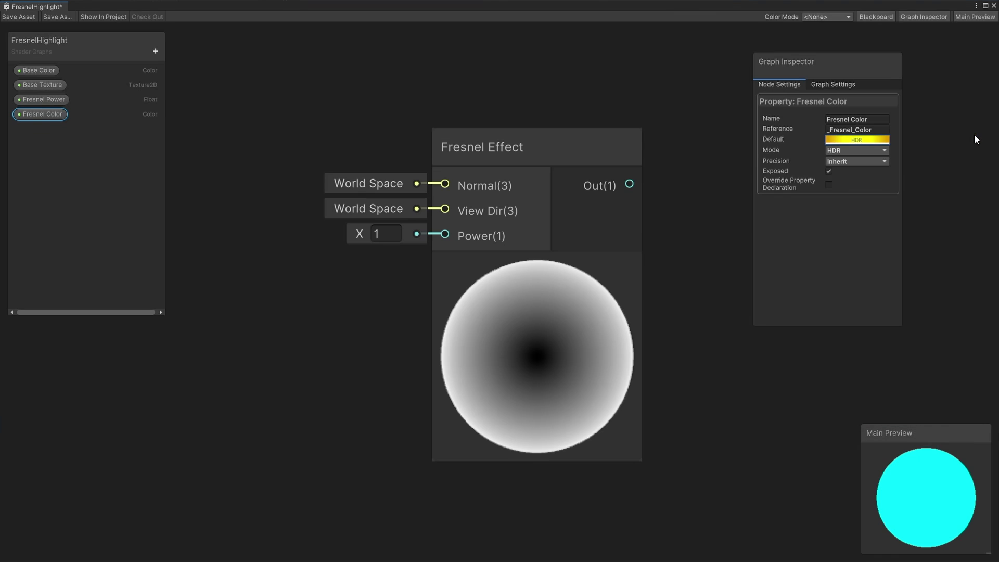
left_click(866, 140)
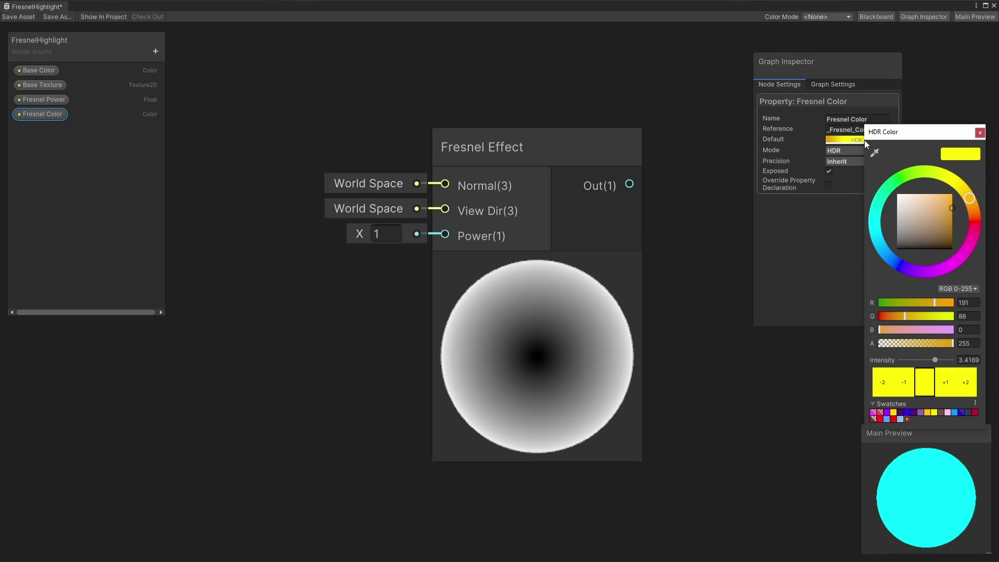
left_click(979, 133)
left_click(727, 99)
Place the Fresnel Power property in the graph and connect it to the Fresnel Effect node's Power input
scroll(727, 98, "down", 4)
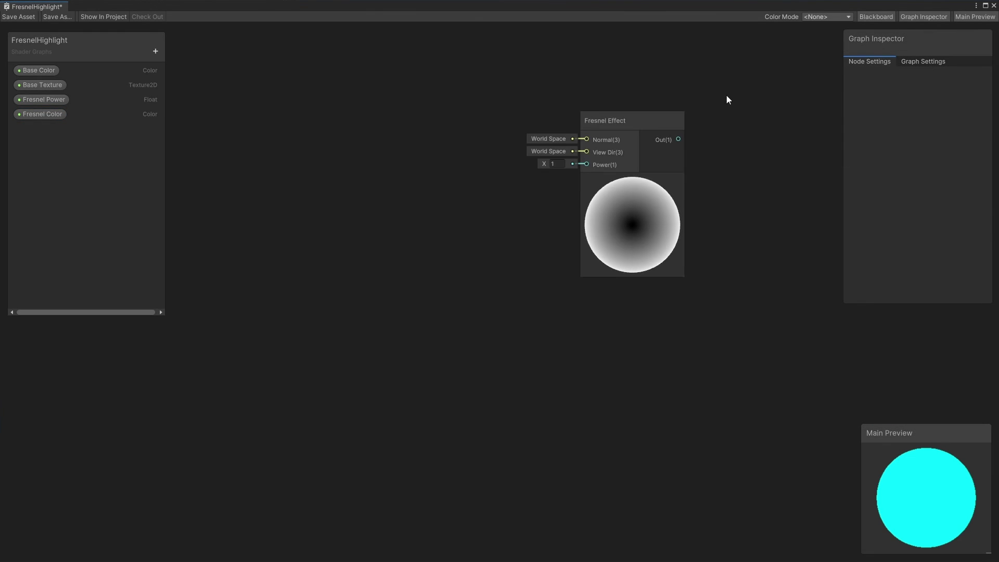
middle_click_drag(727, 99, 605, 223)
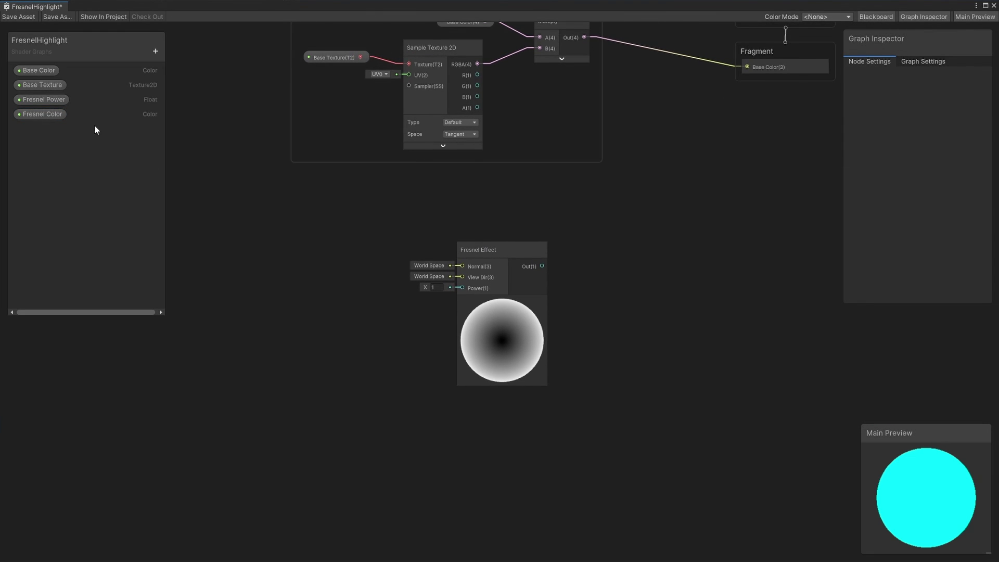
left_click_drag(44, 99, 173, 168)
left_click_drag(342, 293, 464, 287)
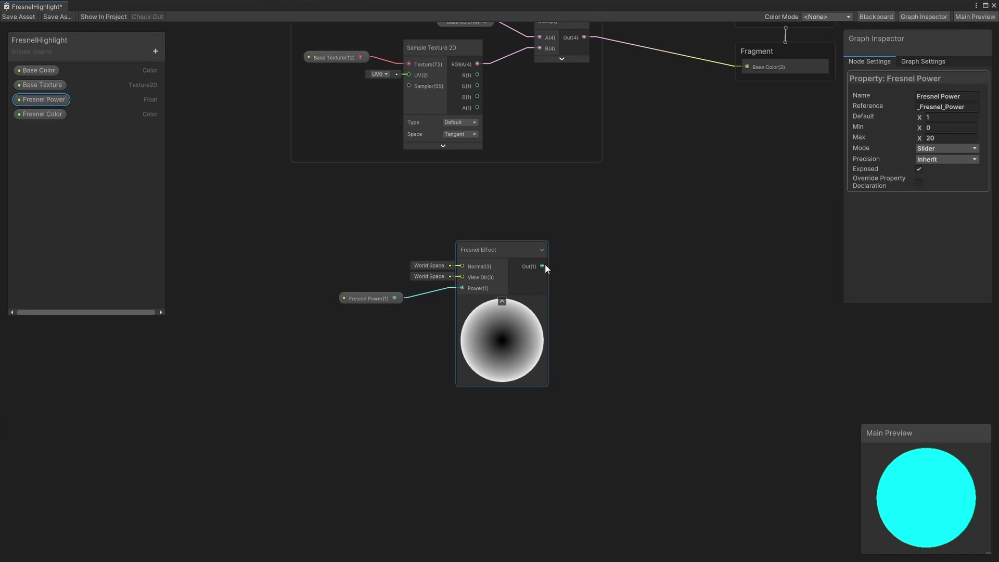
Create a Multiply node with the Fresnel Effect output in B and the Fresnel Color property in A, its preview collapsed
left_click_drag(542, 266, 611, 253)
type("mul")
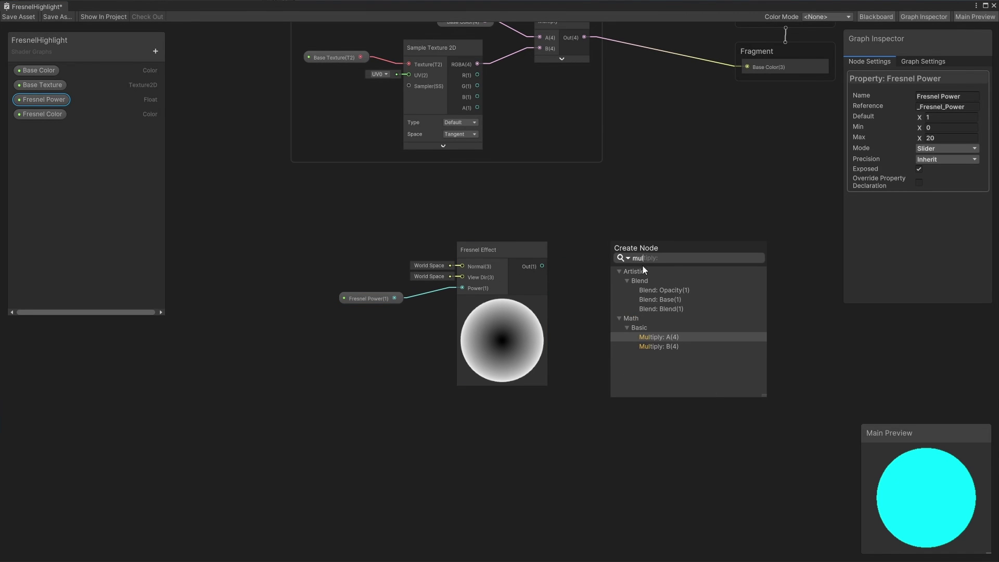
left_click(678, 346)
left_click(649, 278)
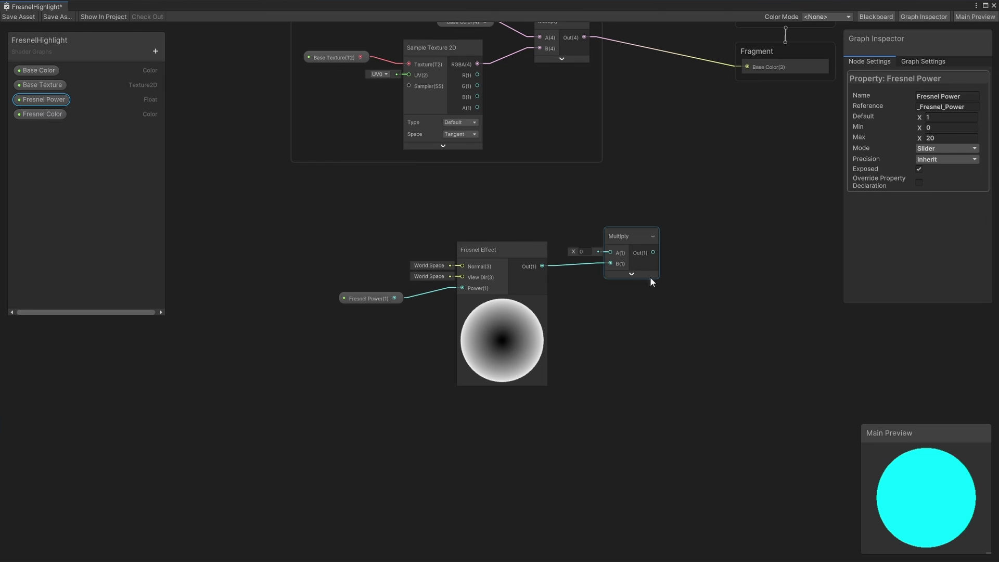
left_click_drag(57, 114, 611, 253)
Create an Add node that takes the Base Color group's Multiply output in its A input
middle_click_drag(660, 174, 617, 199)
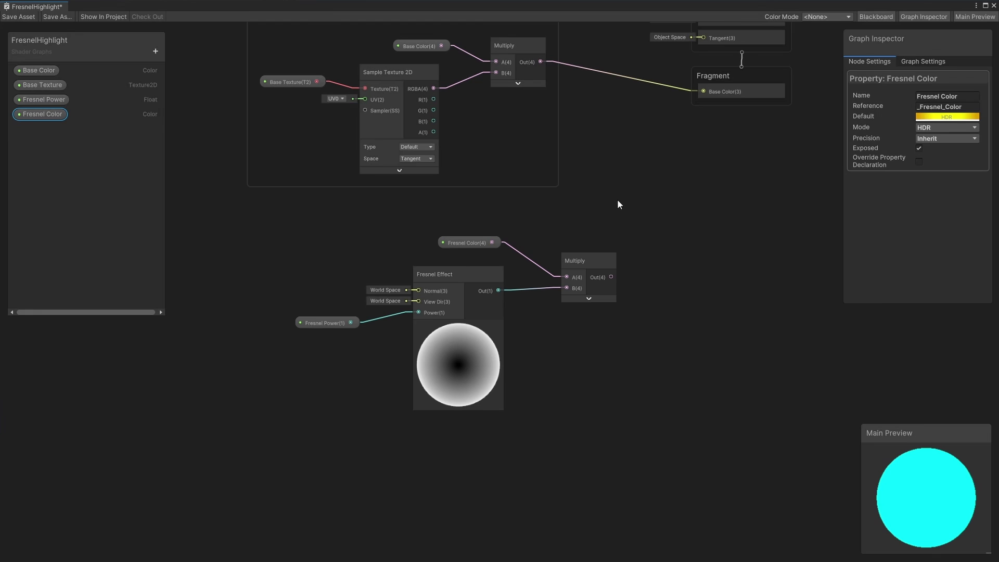
middle_click_drag(618, 204, 574, 244)
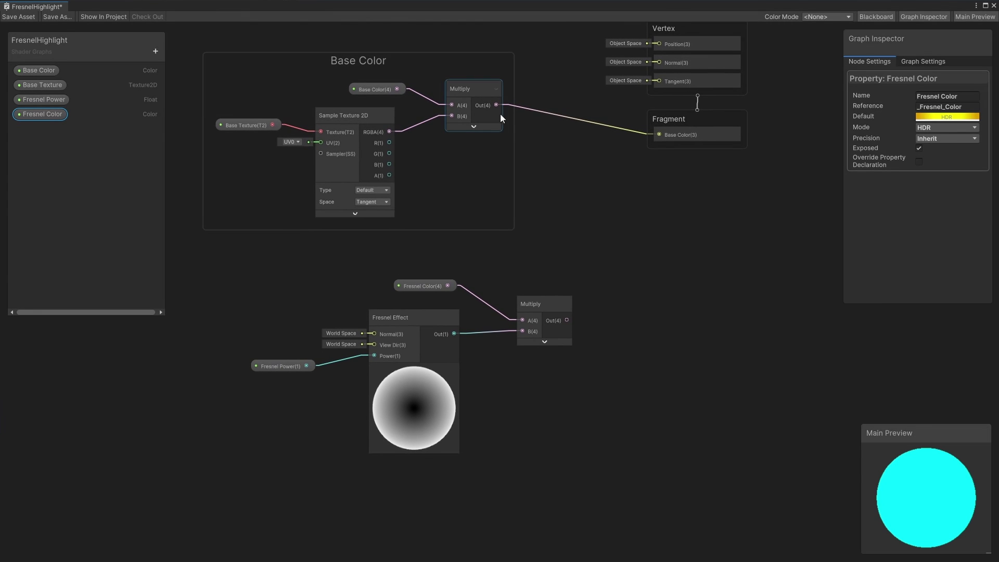
left_click_drag(515, 113, 613, 145)
type("add")
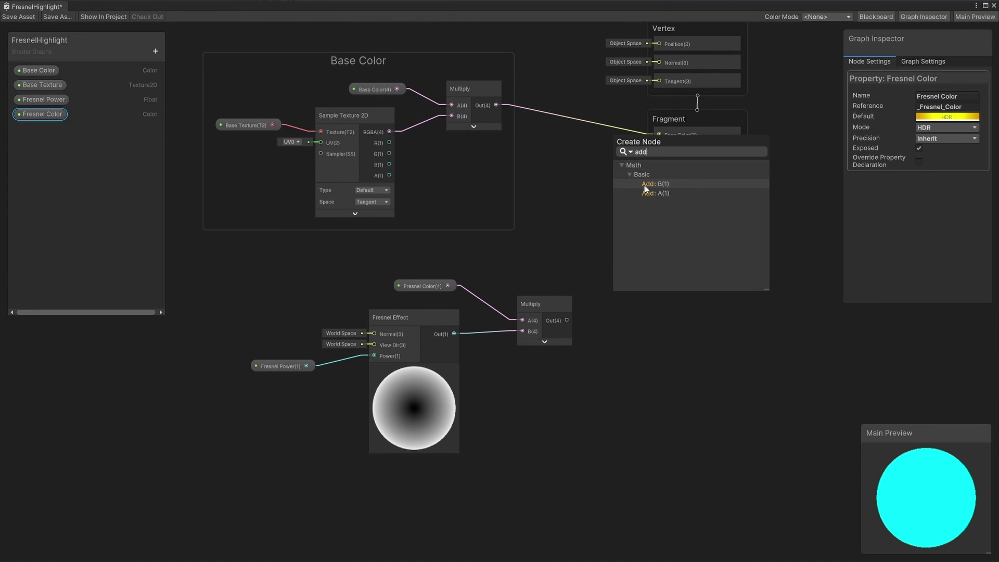
left_click(657, 193)
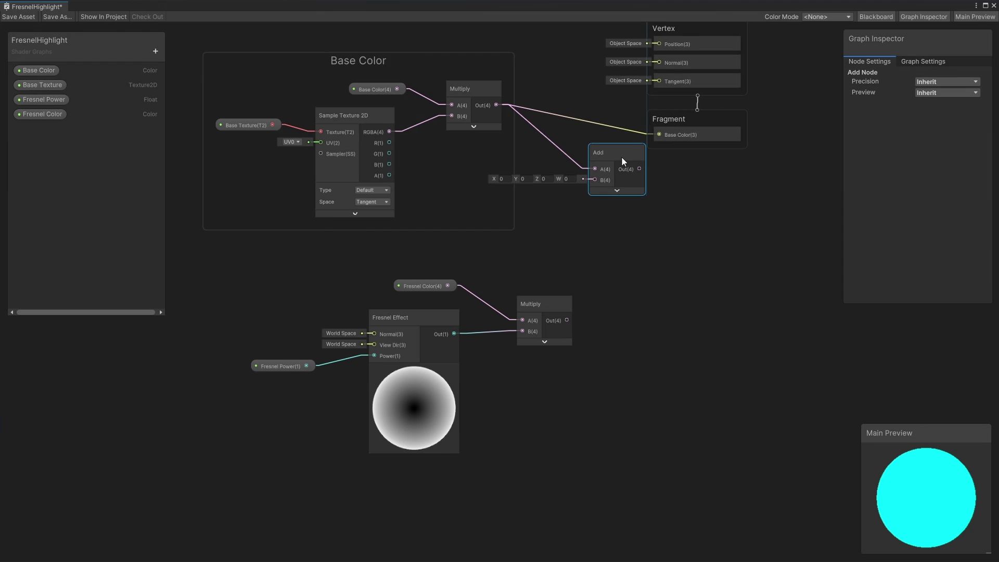
Route the Fresnel Multiply output through the Add node's B input into the fragment Base Color, and save the graph
left_click_drag(569, 314, 668, 210)
left_click_drag(567, 271, 640, 233)
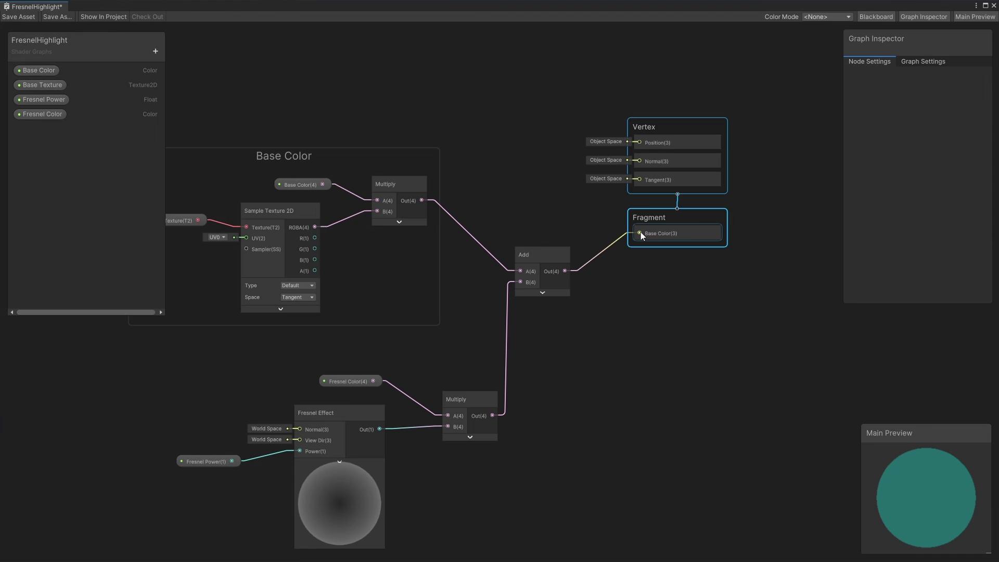
left_click(656, 329)
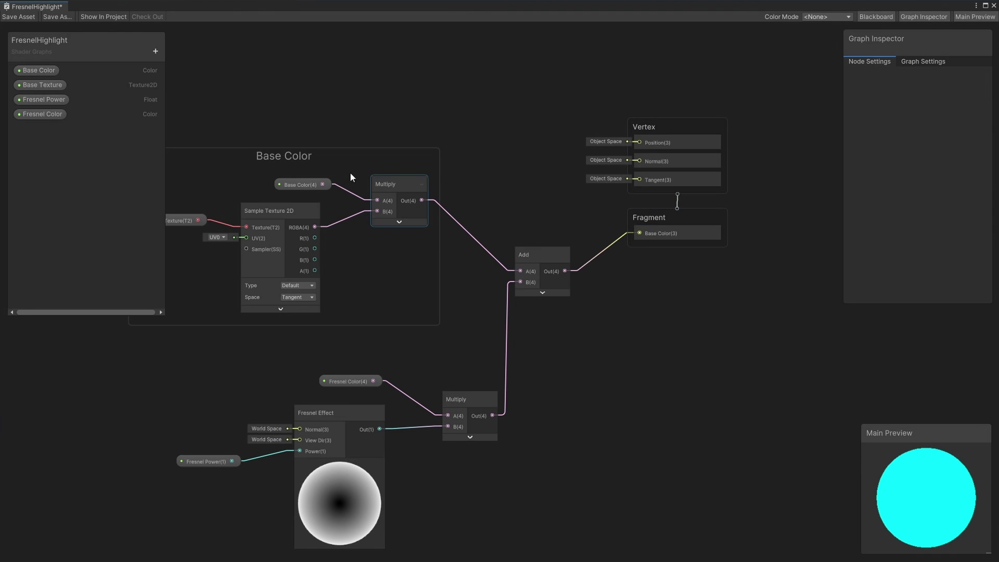
left_click(13, 16)
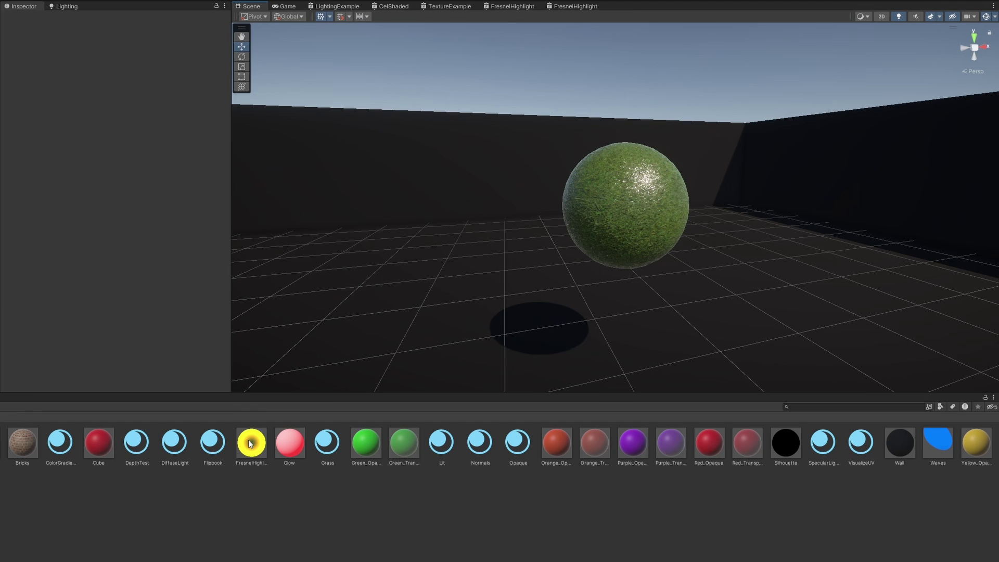
Apply the FresnelHighlight material to the sphere in the scene and set its Fresnel Power to 5.4
left_click_drag(251, 444, 617, 225)
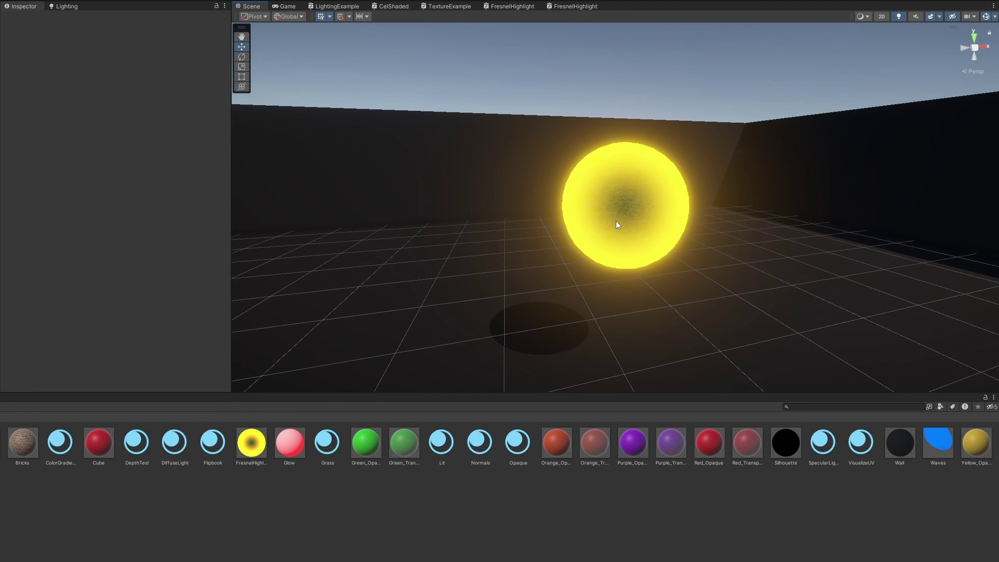
left_click(252, 444)
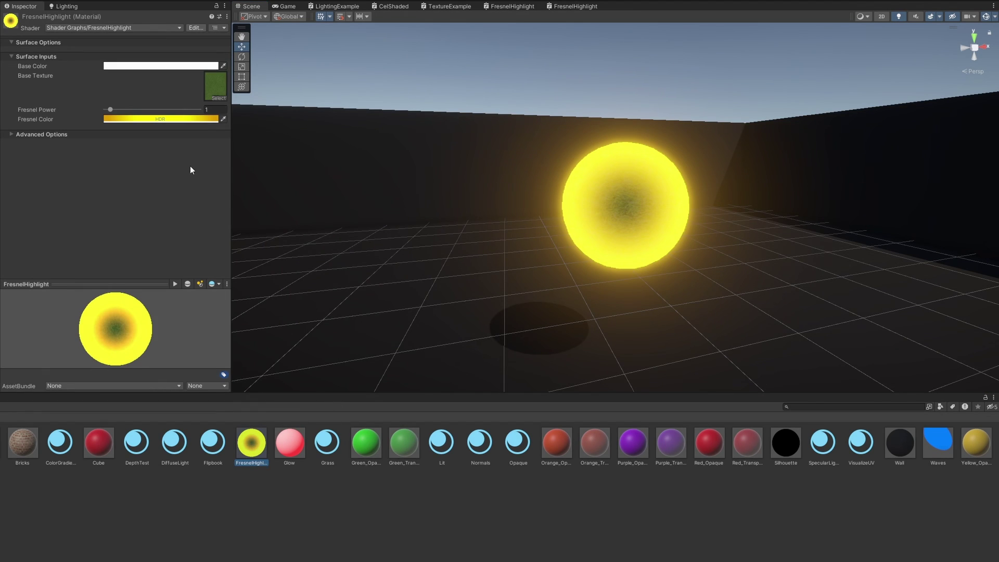
left_click_drag(110, 110, 130, 110)
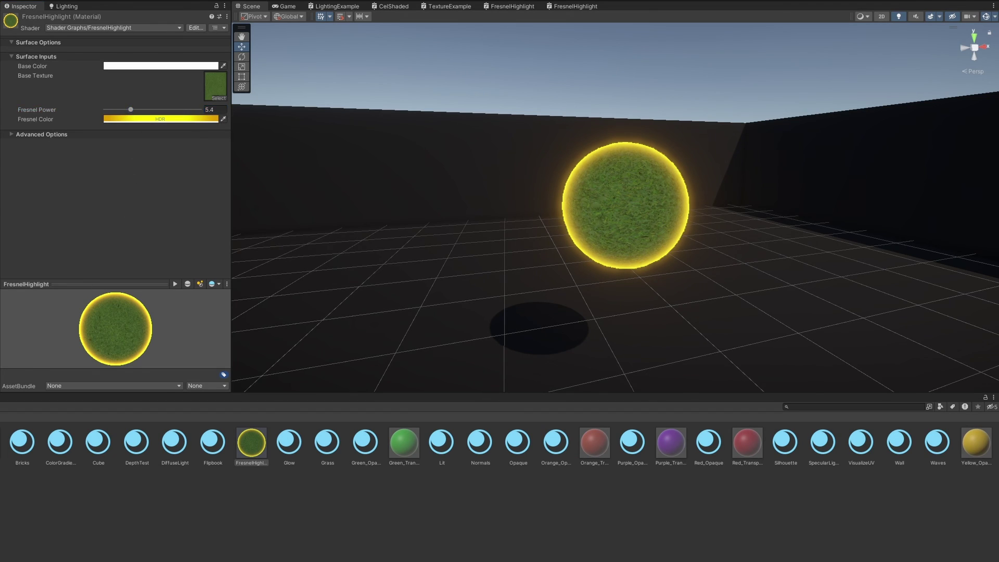
Activate the Cube (1) object beside the sphere and examine the objects' shading from different angles
left_click(26, 19)
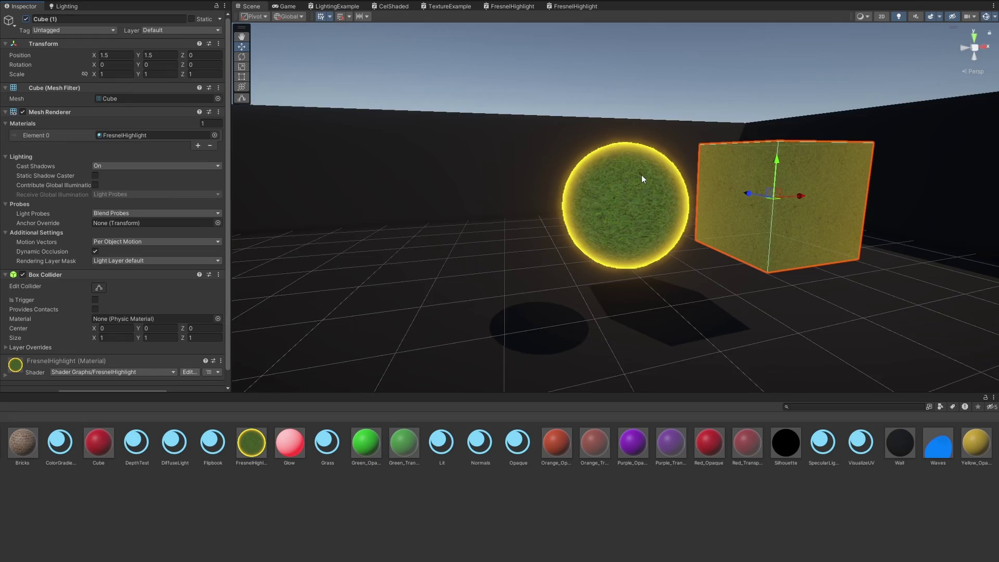
left_click_drag(642, 179, 739, 225, "alt")
left_click(736, 92)
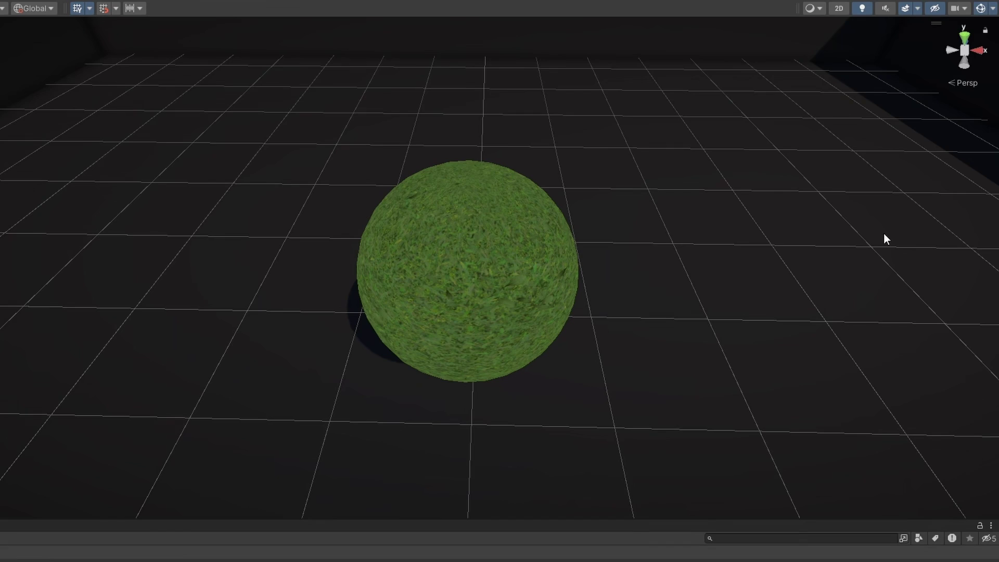
left_click_drag(884, 236, 614, 442, "alt")
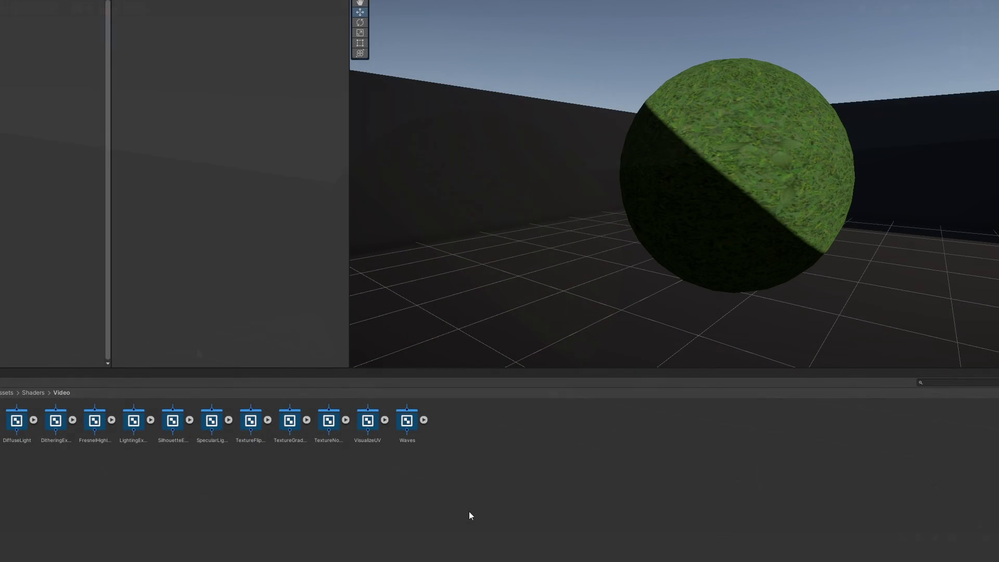
Create a URP shader graph named CelShaded in the Shaders > Video folder
right_click(479, 466)
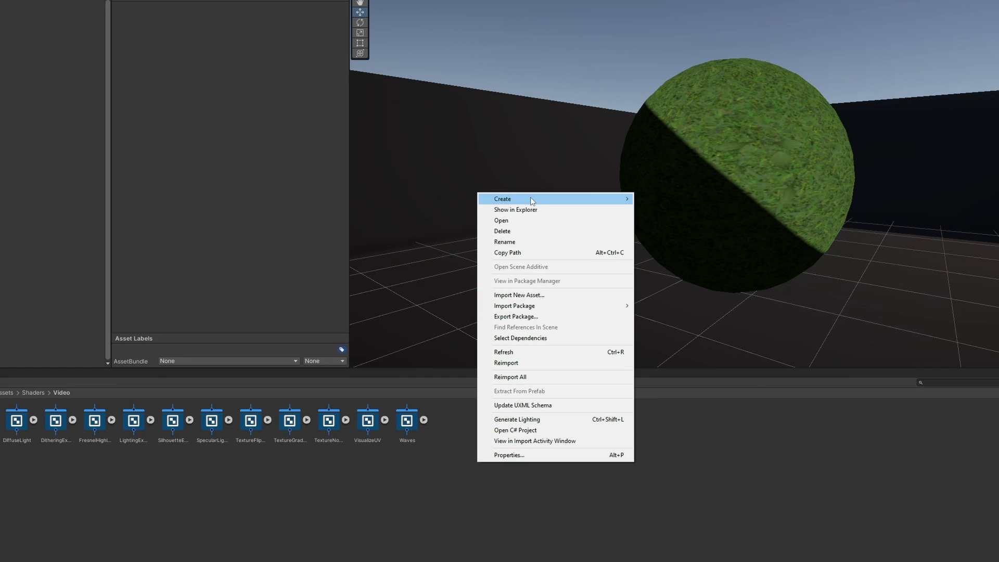
mouse_move(624, 198)
mouse_move(691, 177)
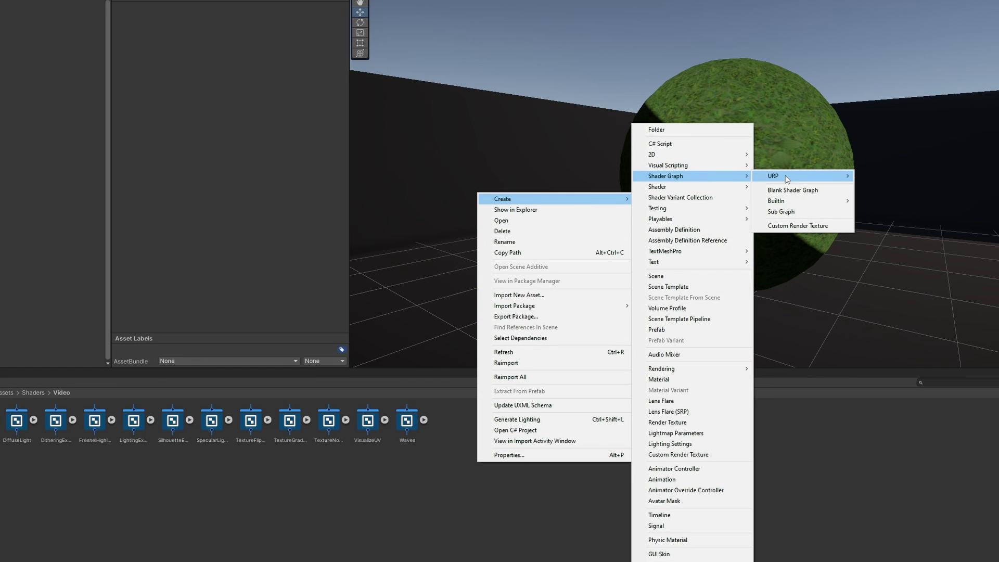
mouse_move(786, 178)
left_click(876, 189)
type("Cel")
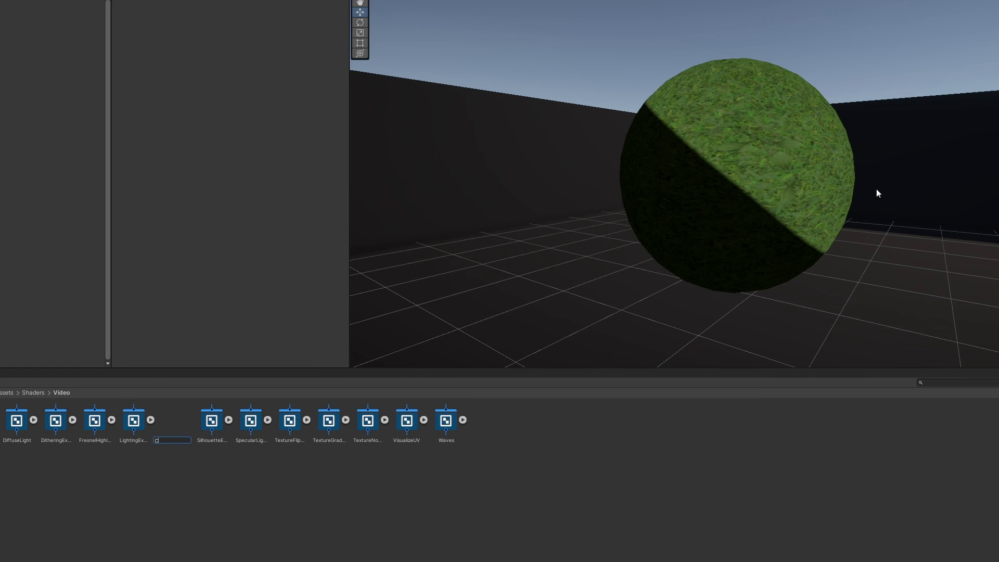
type("Shaded")
key("Return")
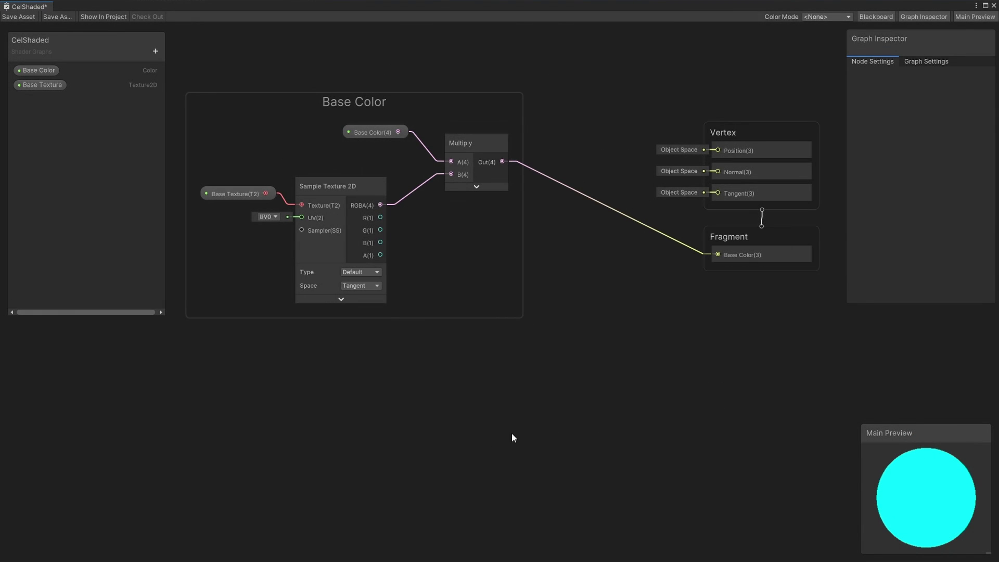
Add a Main Light Direction node in the empty area below the Base Color group
middle_click_drag(513, 435, 568, 334)
right_click(427, 300)
left_click(447, 305)
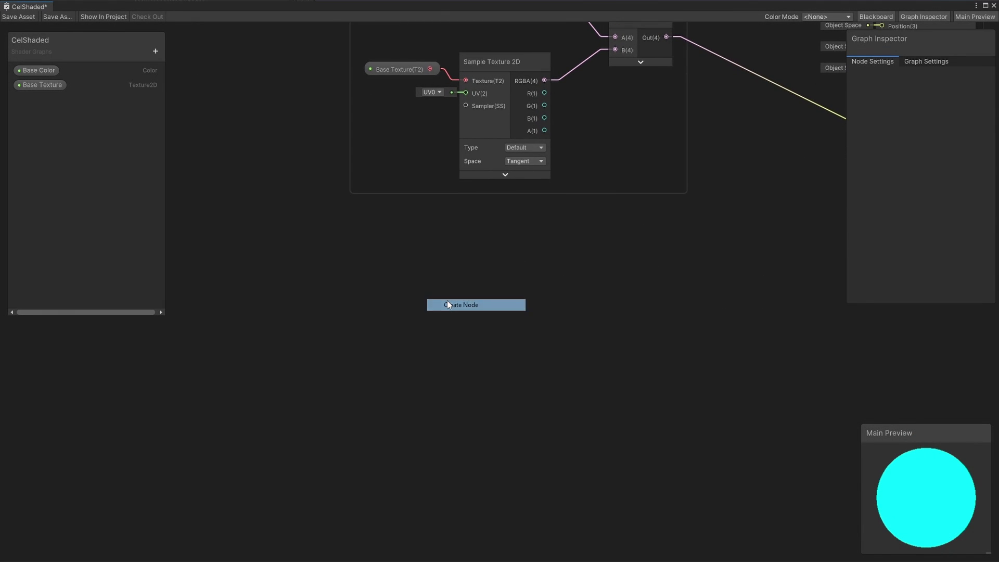
type("main light")
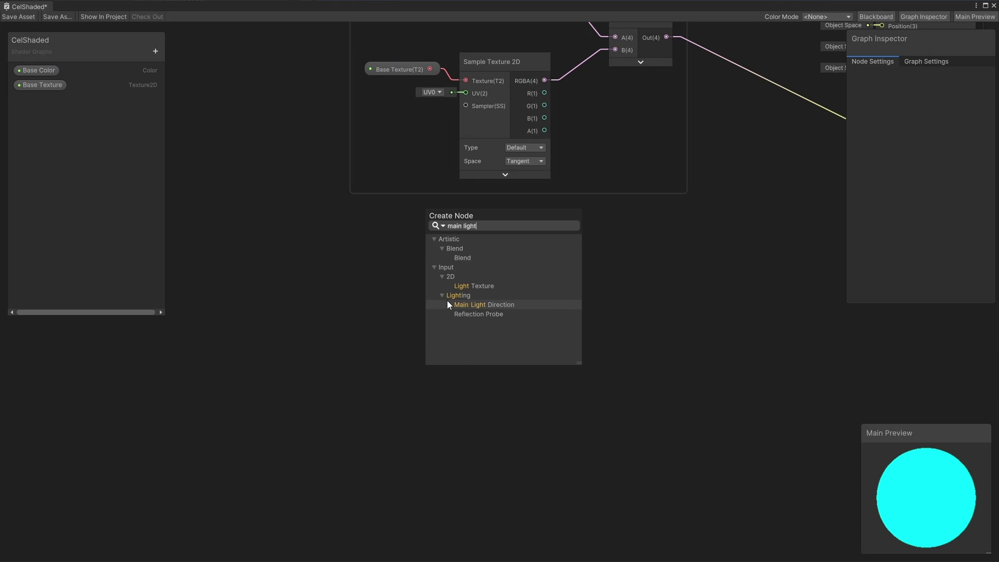
left_click(482, 304)
left_click_drag(469, 321, 442, 286)
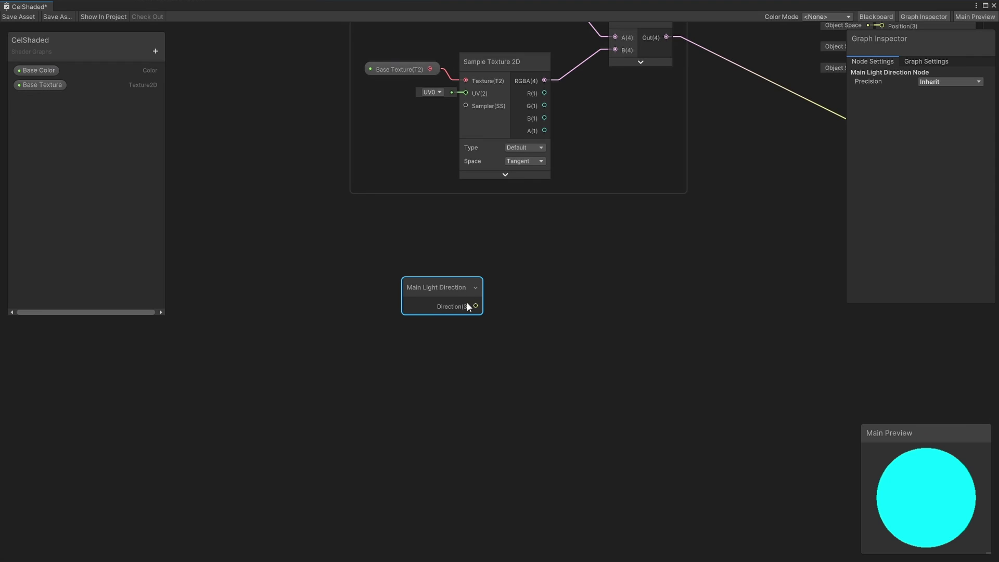
Create a Negate node fed by the Main Light Direction output and collapse its preview
left_click_drag(467, 304, 517, 308)
type("negate")
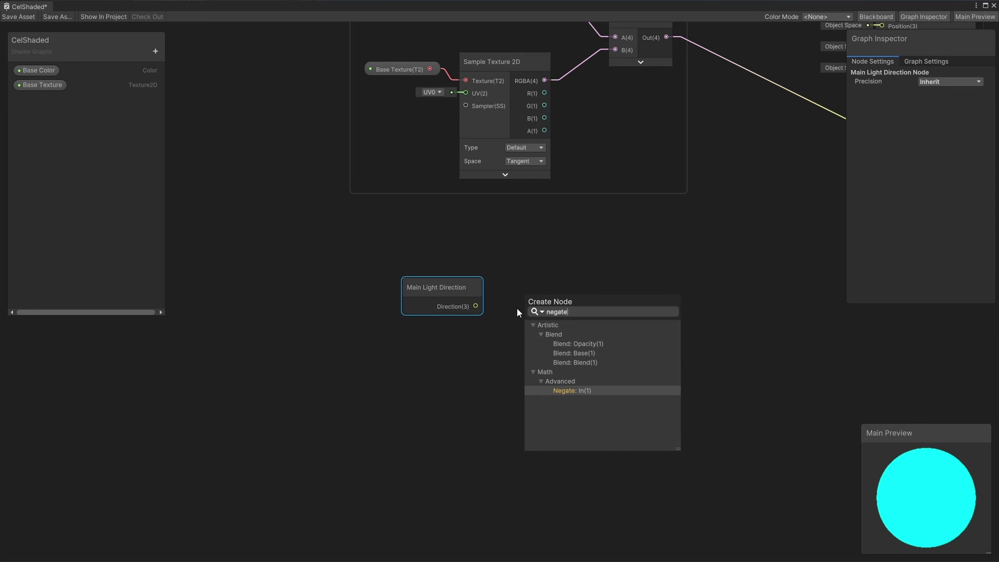
left_click(572, 391)
left_click(575, 335)
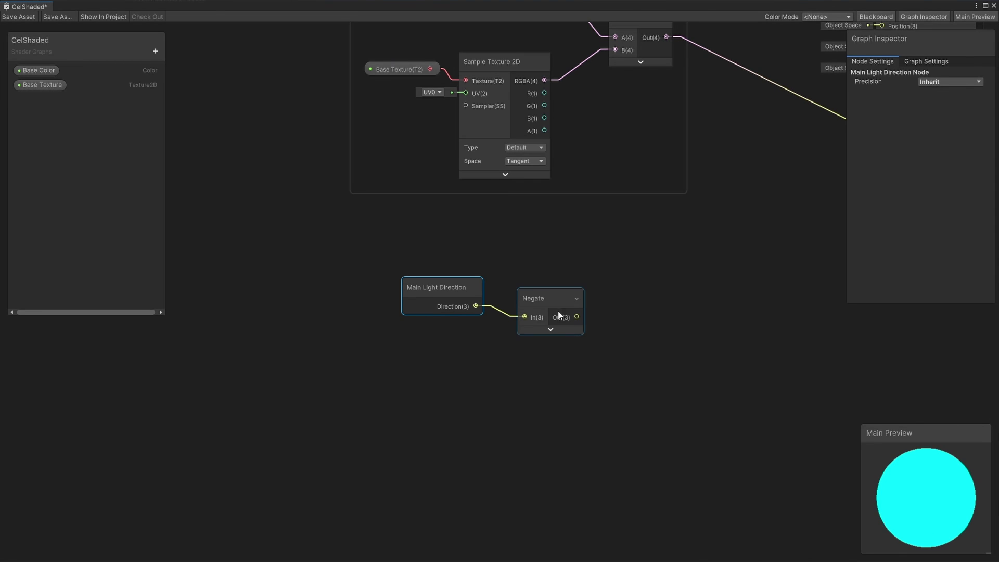
Create a Dot Product node with the Negate output in its A input and collapse its preview
left_click_drag(559, 314, 634, 324)
left_click(655, 295)
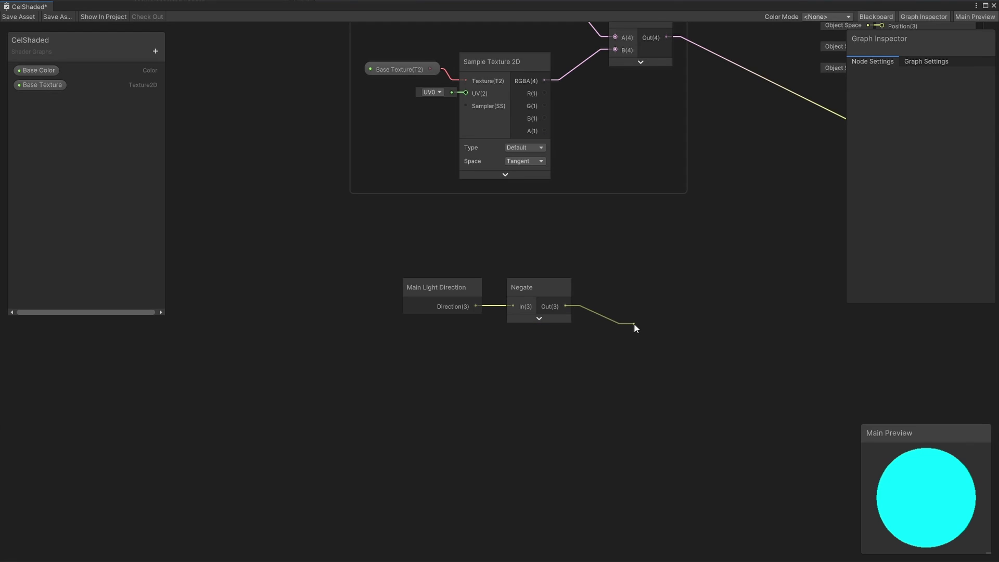
type("dot")
left_click(689, 361)
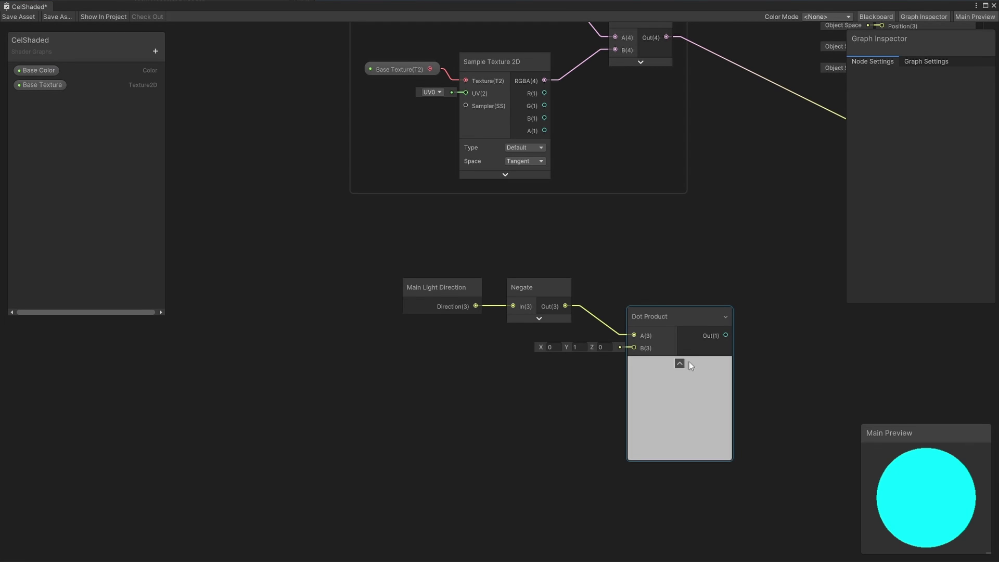
left_click(679, 363)
Add a world-space Normal Vector node and connect its output to the Dot Product's B input
right_click(469, 382)
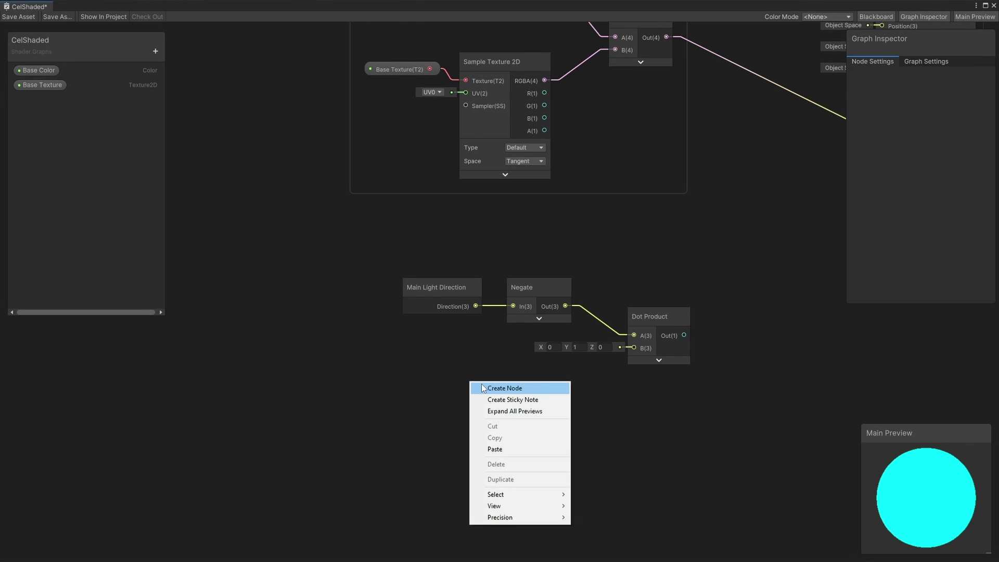
left_click(483, 386)
type("normal")
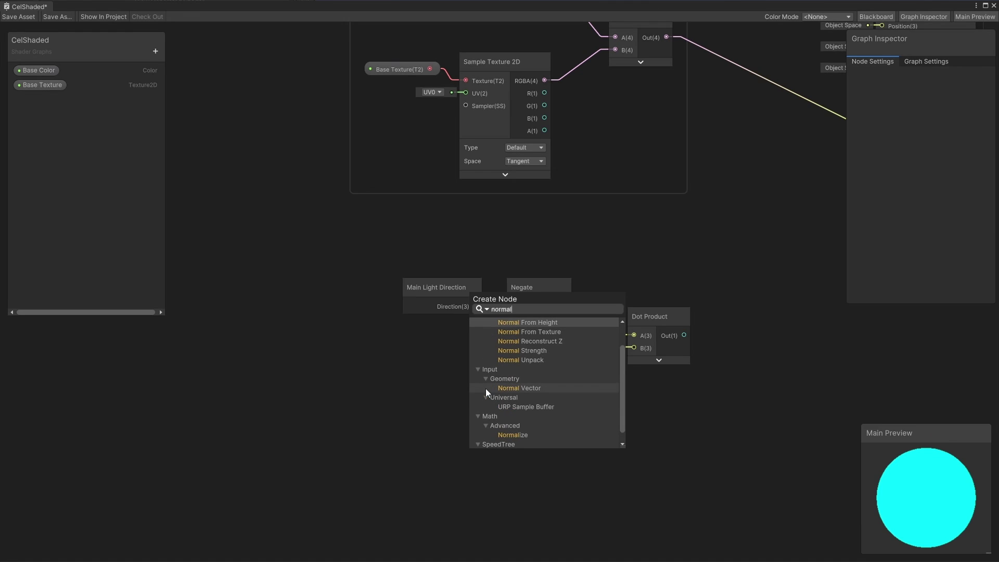
left_click(532, 387)
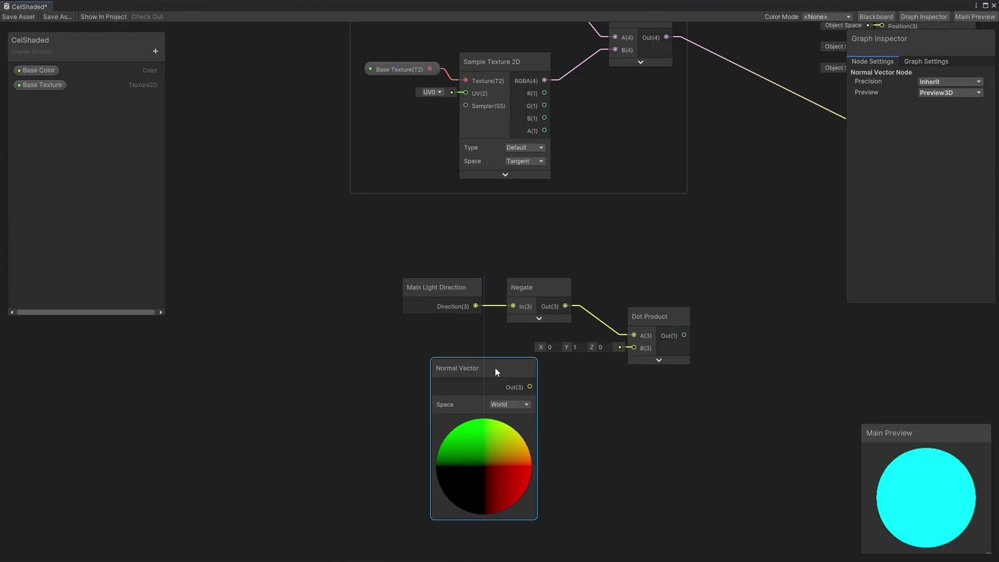
left_click_drag(530, 387, 634, 348)
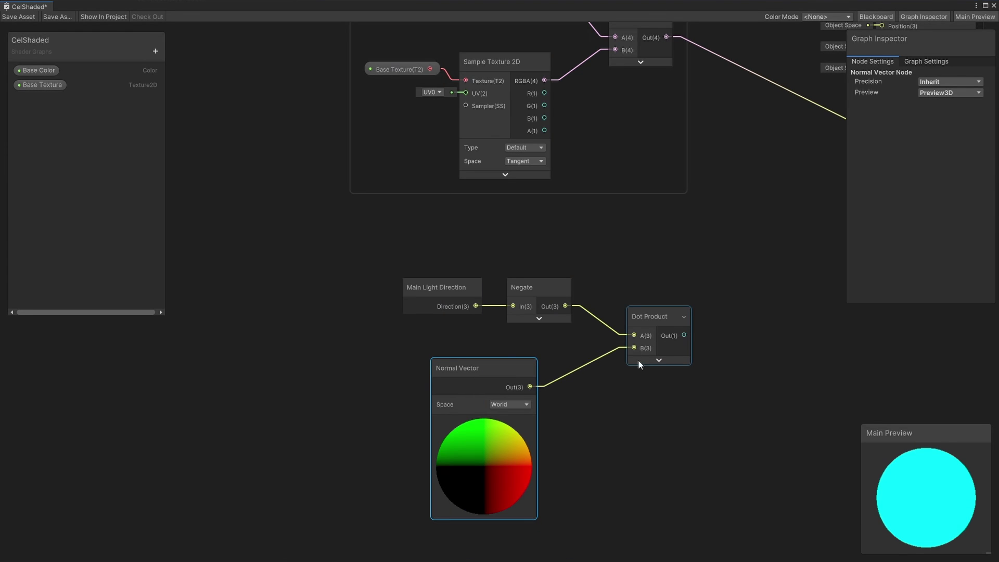
Add a Step node beside the Position and Split nodes, feed Split's R output into its In input and set Edge to about -0.1
left_click(662, 422)
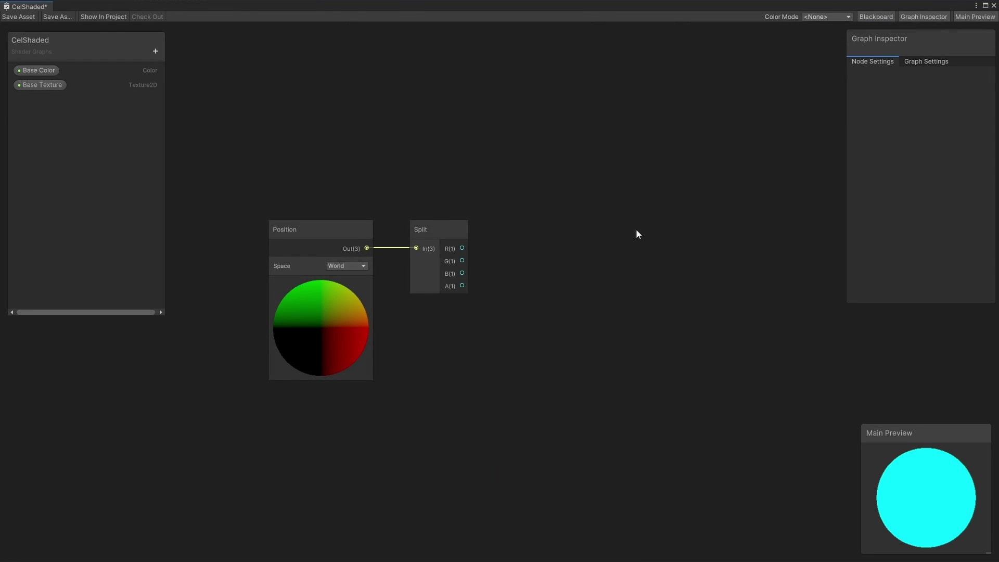
right_click(638, 234)
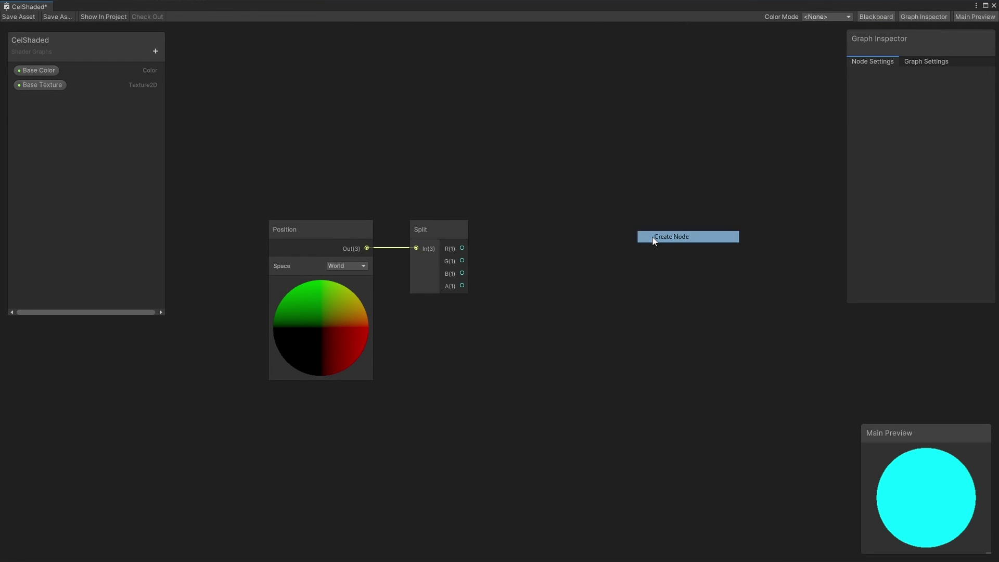
left_click(651, 238)
type("step")
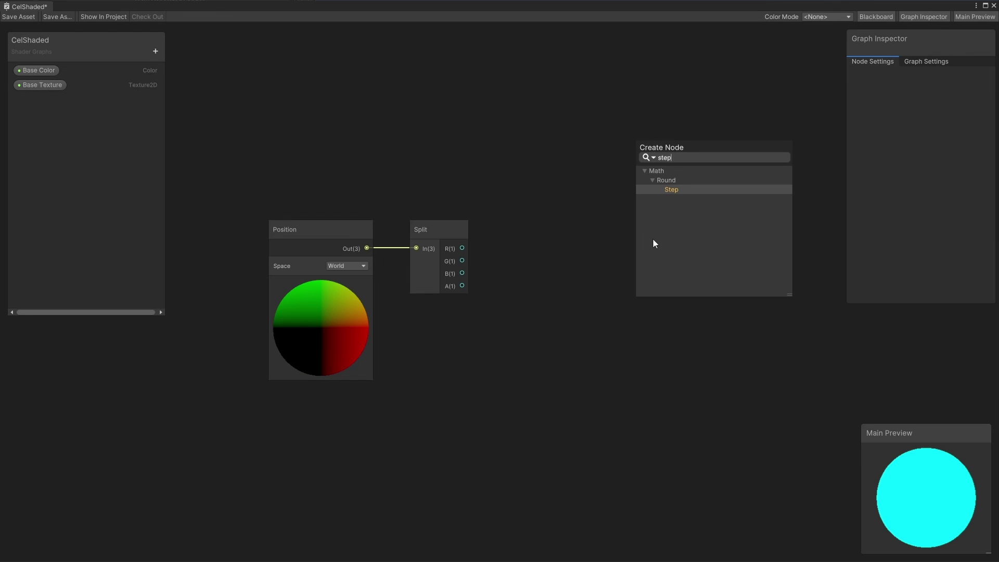
left_click(676, 189)
left_click_drag(670, 255, 613, 216)
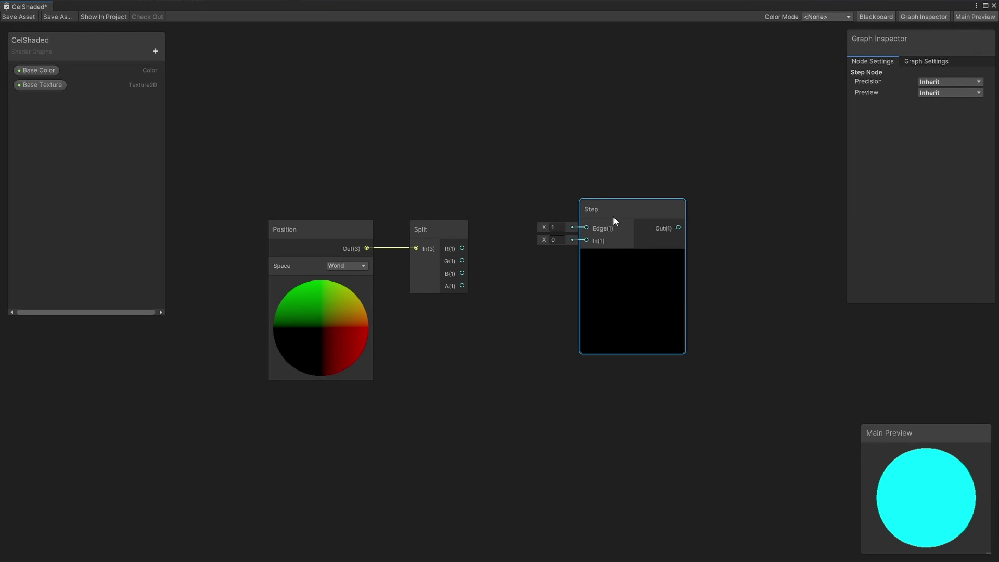
left_click(596, 169)
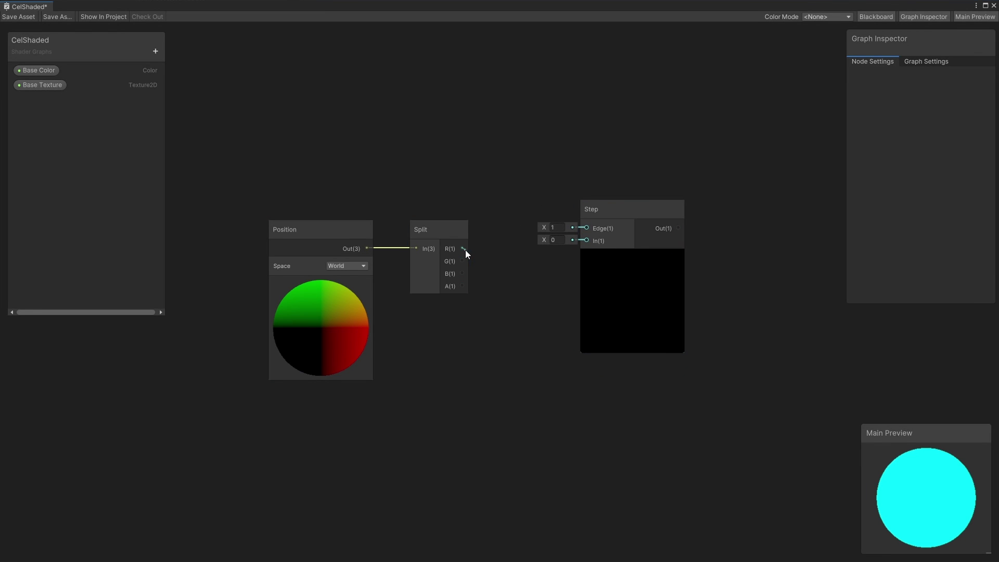
left_click_drag(463, 249, 531, 232)
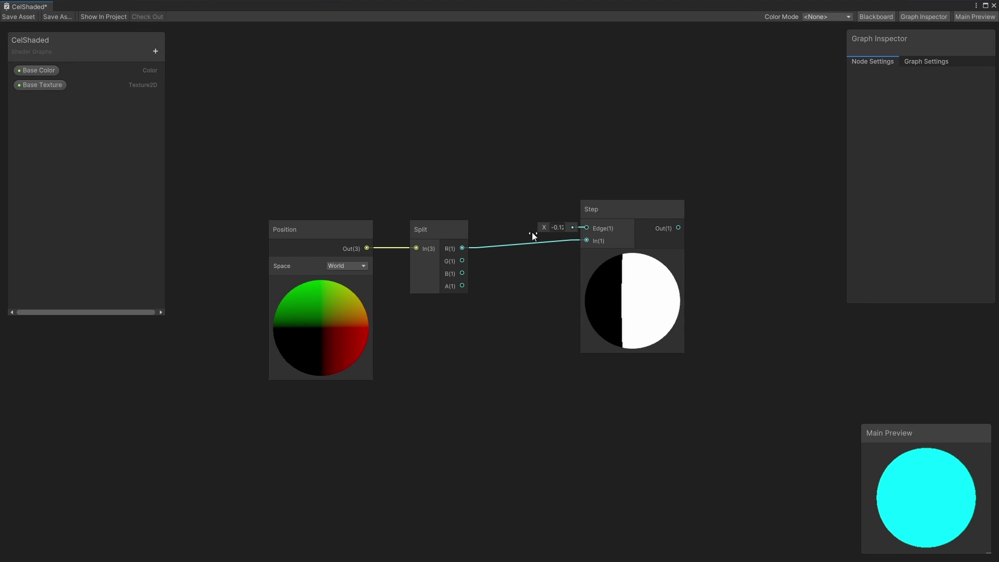
Add a Smoothstep node below the Step node, feed Split's R output into In, and set Edge1 to about -0.3 and Edge2 to about -0.2
middle_click_drag(533, 314, 470, 211)
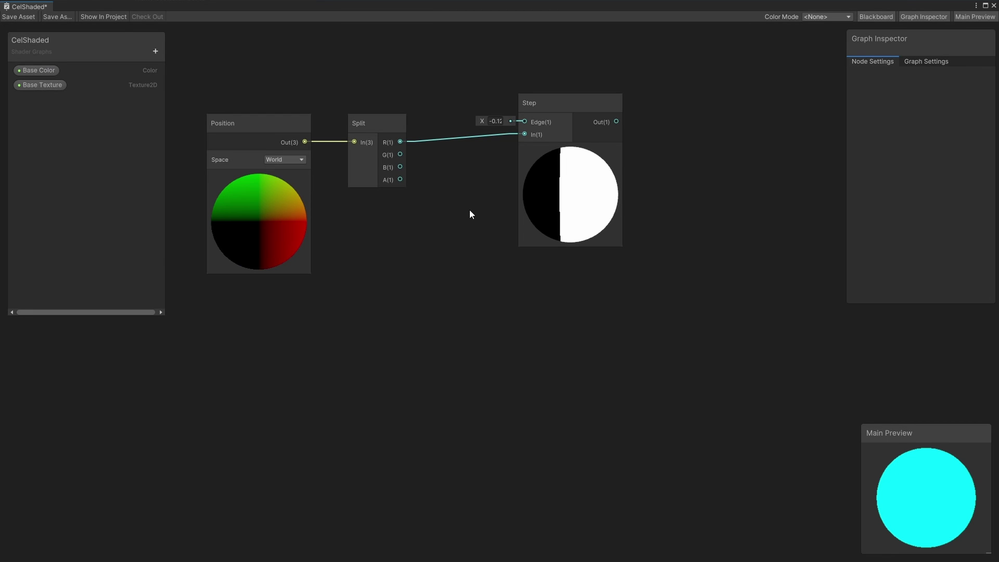
right_click(486, 302)
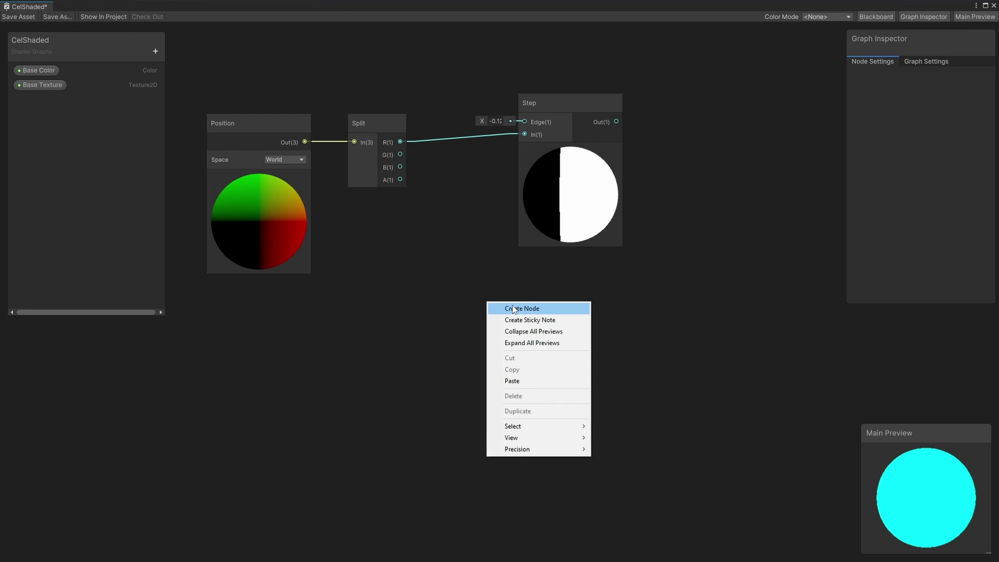
left_click(510, 306)
type("smoothstep")
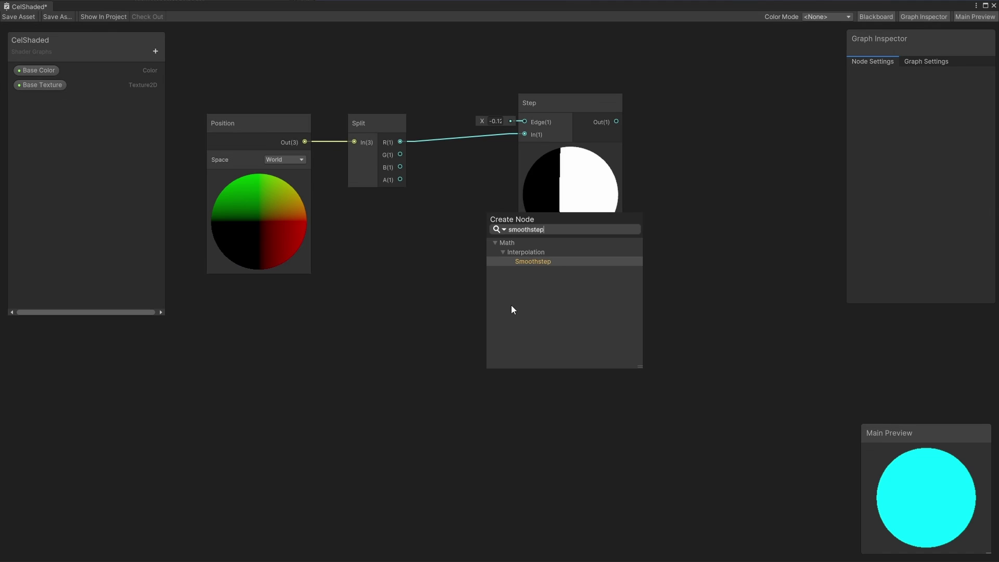
left_click(565, 261)
left_click_drag(541, 336, 570, 286)
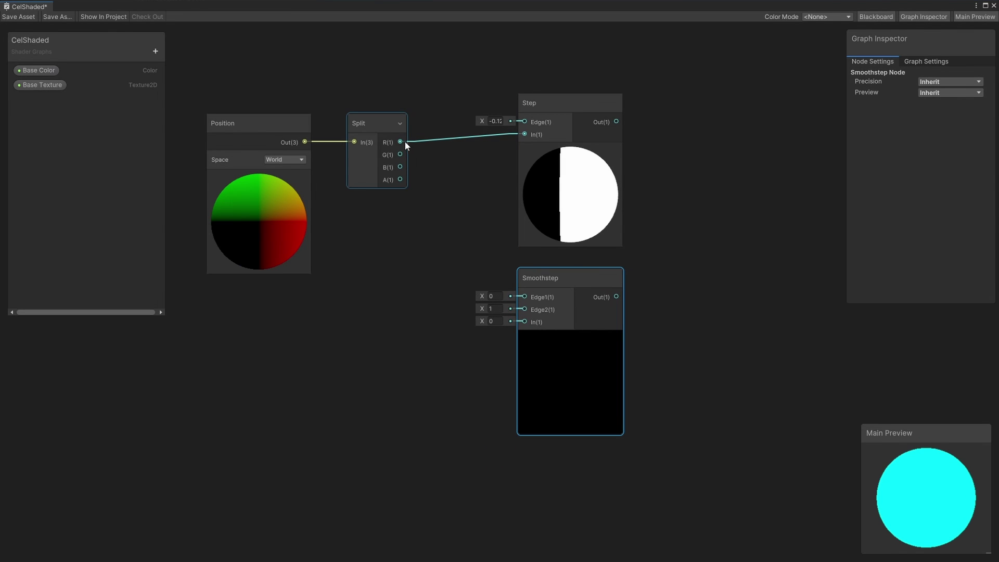
left_click_drag(399, 141, 479, 307)
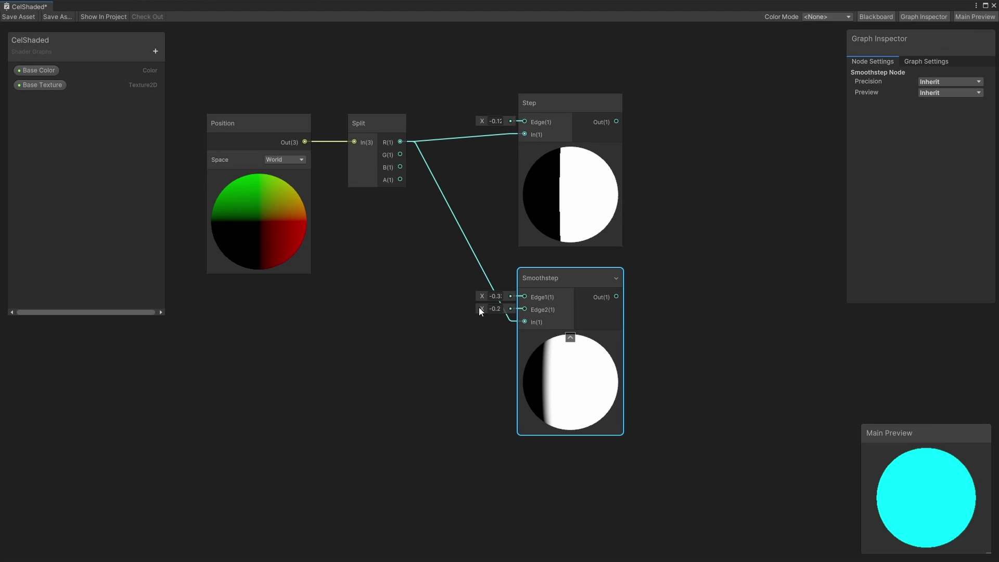
left_click(671, 313)
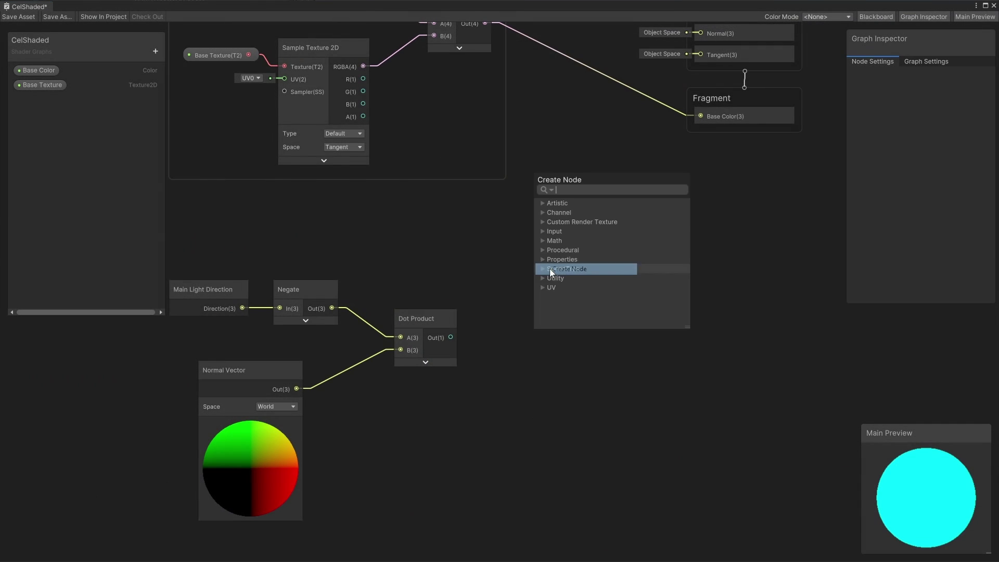
Add a Smoothstep node after the Dot Product node and connect the Dot Product output to its In input
type("smooth")
left_click(574, 223)
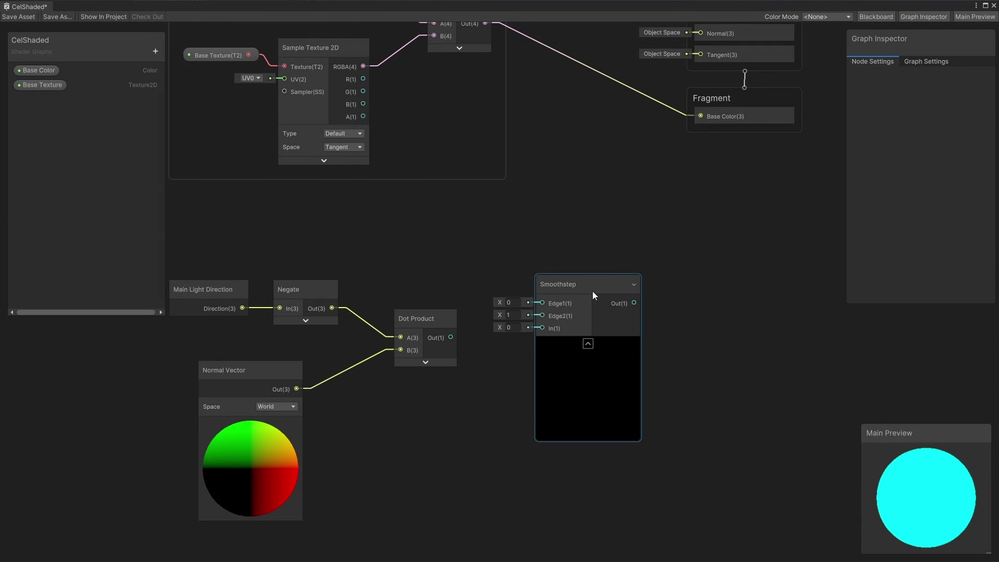
left_click_drag(451, 338, 553, 333)
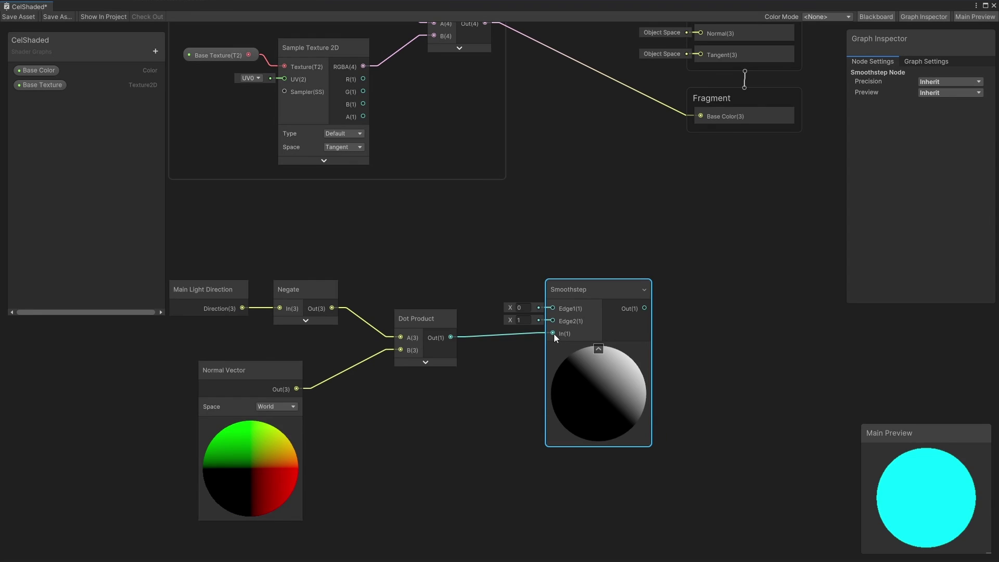
Add a Vector2 property named Cutoff Thresholds with default values X -0.5 and Y 0.5
left_click(155, 50)
left_click(192, 83)
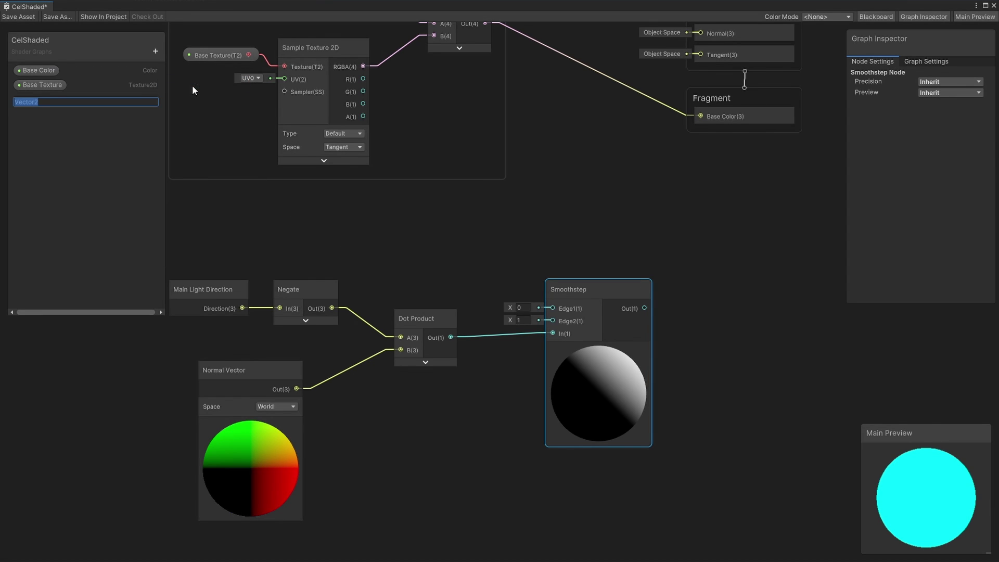
type("Cutoff Thresholds")
key("Return")
left_click(66, 102)
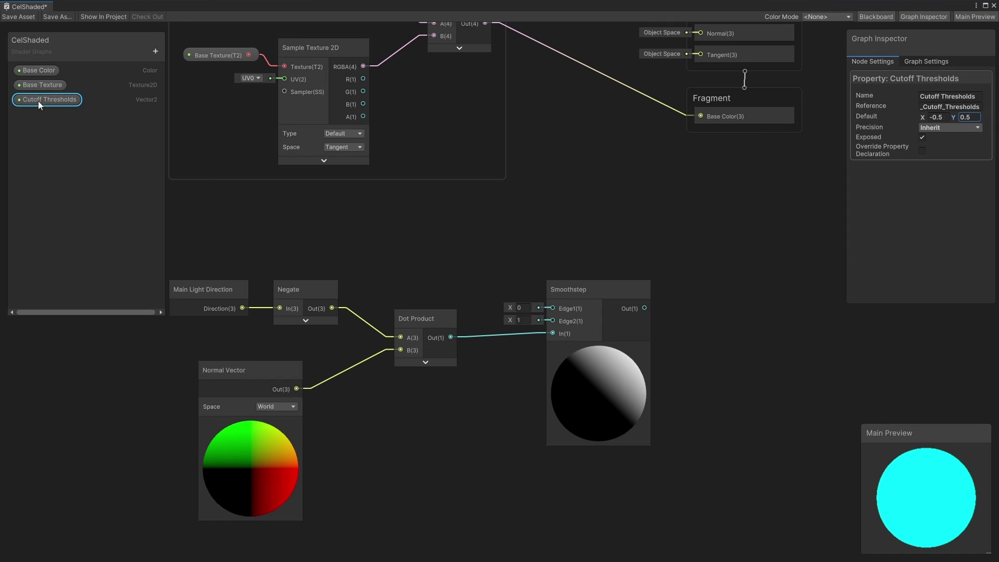
Place Cutoff Thresholds in the graph and feed it through a Split node, connecting R to Smoothstep's Edge1 and G to Edge2
left_click_drag(50, 100, 365, 240)
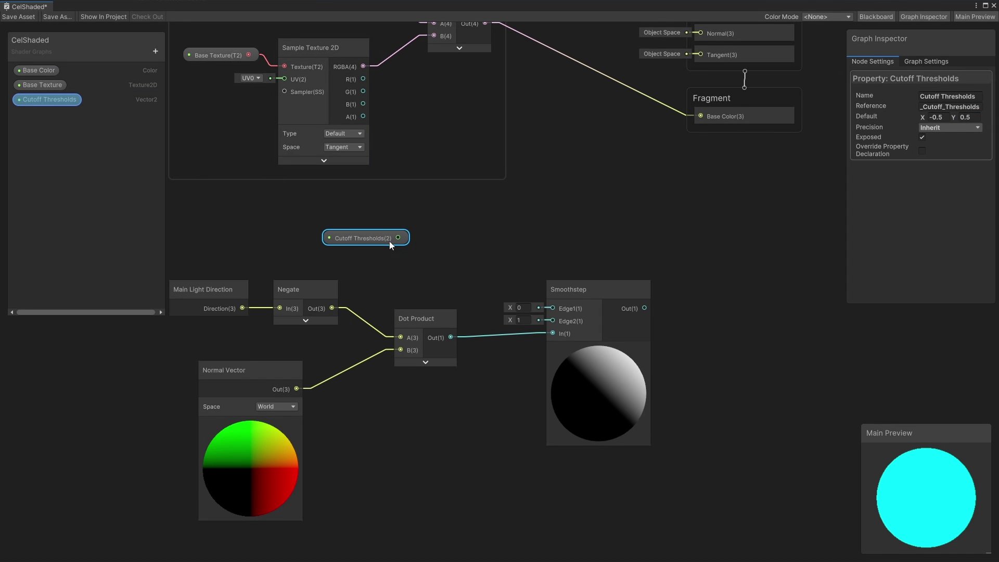
key("space")
type("split")
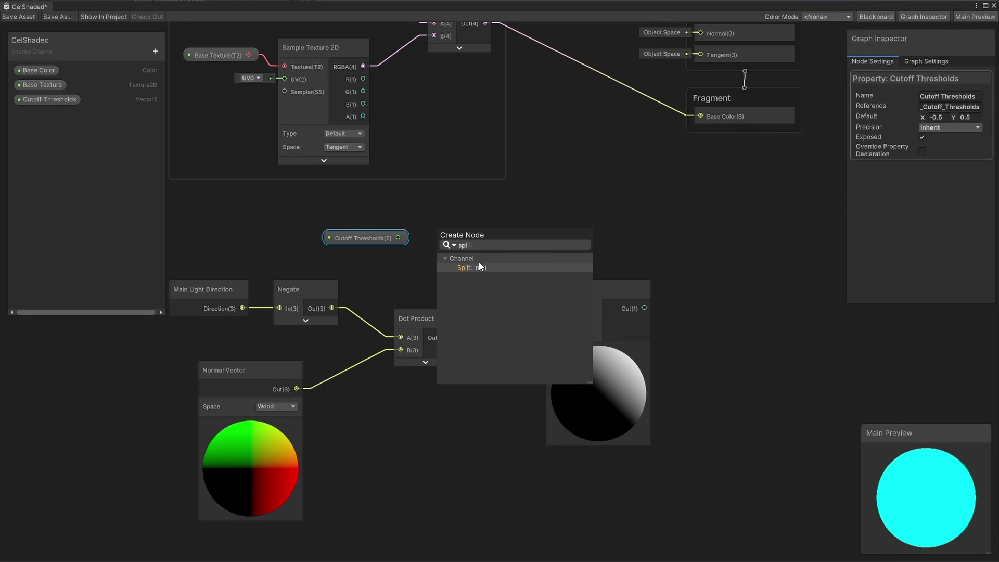
left_click(477, 264)
left_click_drag(483, 248, 552, 308)
left_click_drag(481, 263, 553, 321)
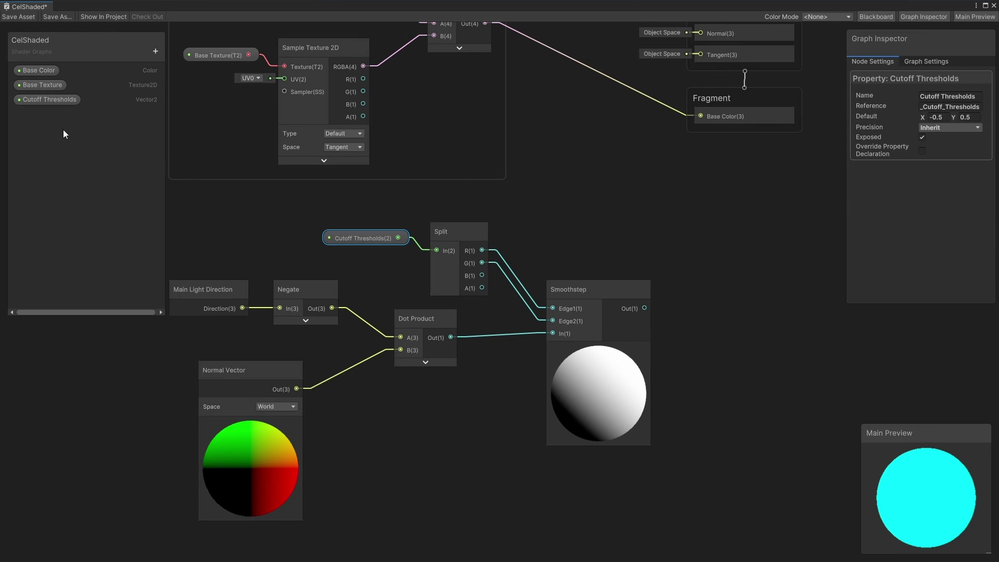
Set the Cutoff Thresholds default X to -0.05 and enter a smaller default Y to narrow the shading transition
left_click(50, 99)
left_click(943, 117)
type("-")
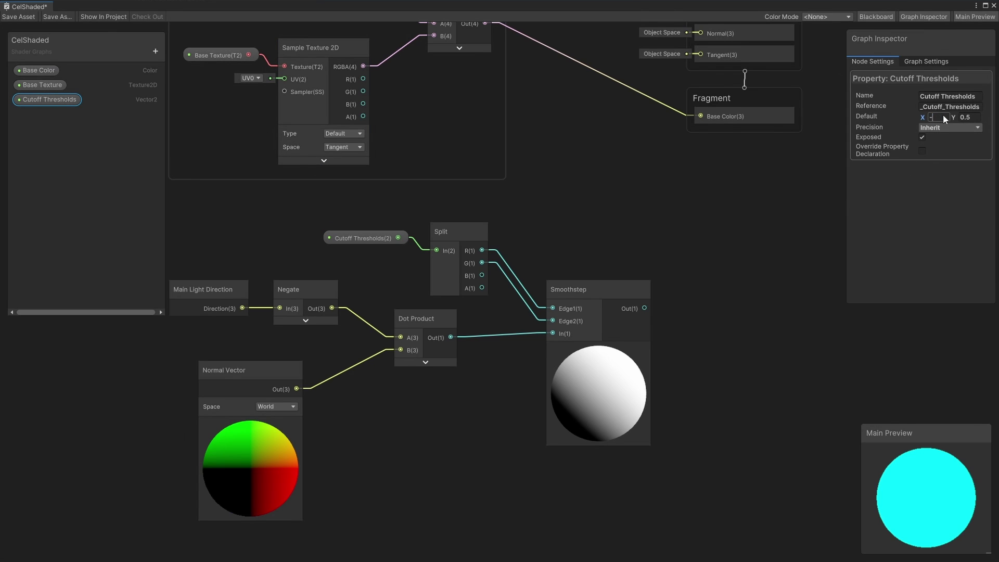
type("0.05")
left_click(982, 119)
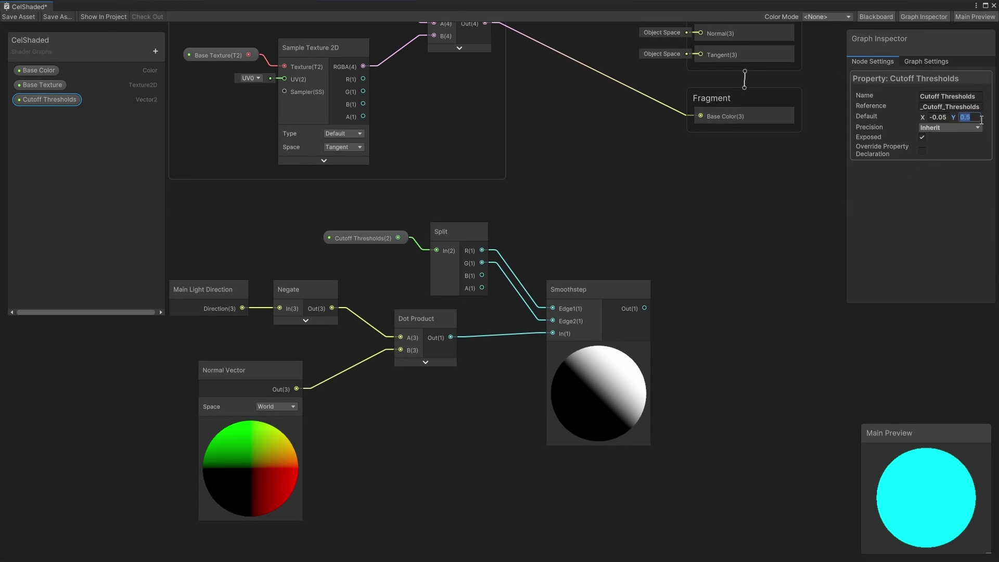
type("0")
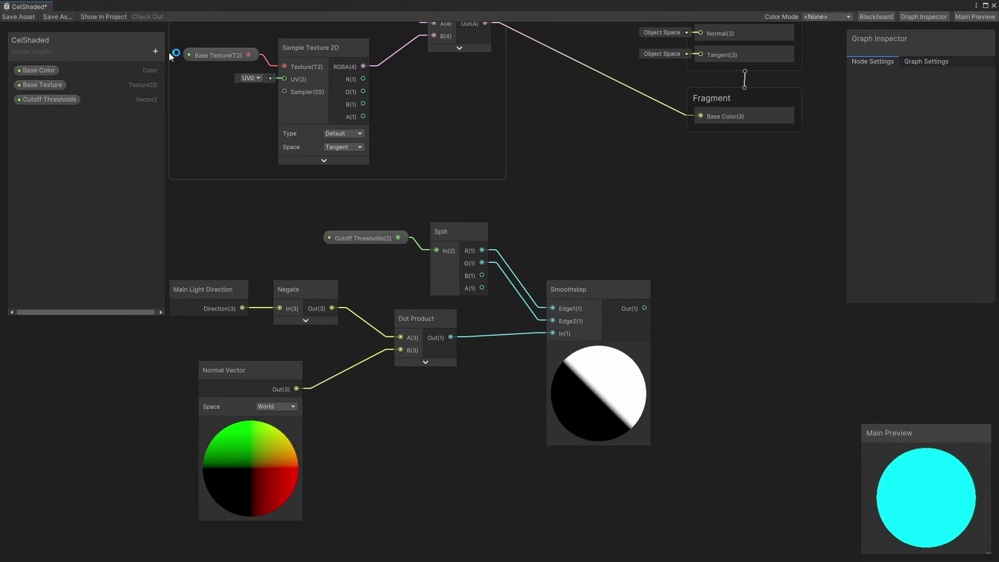
Add a Float property named Ambient Light Strength and set its mode to Slider
left_click(155, 51)
left_click(167, 67)
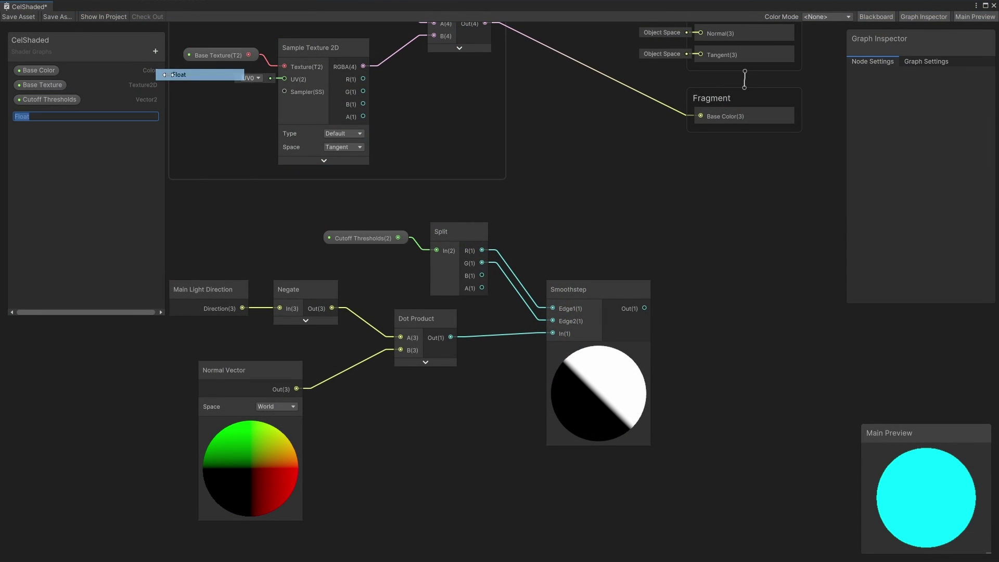
type("Ambient L")
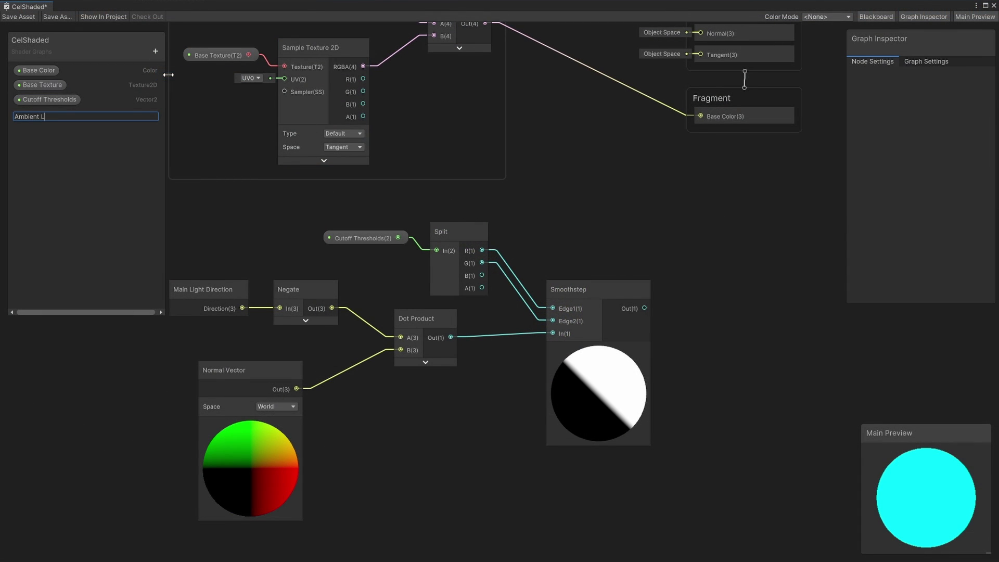
type("ight Strength")
key("Return")
left_click(82, 115)
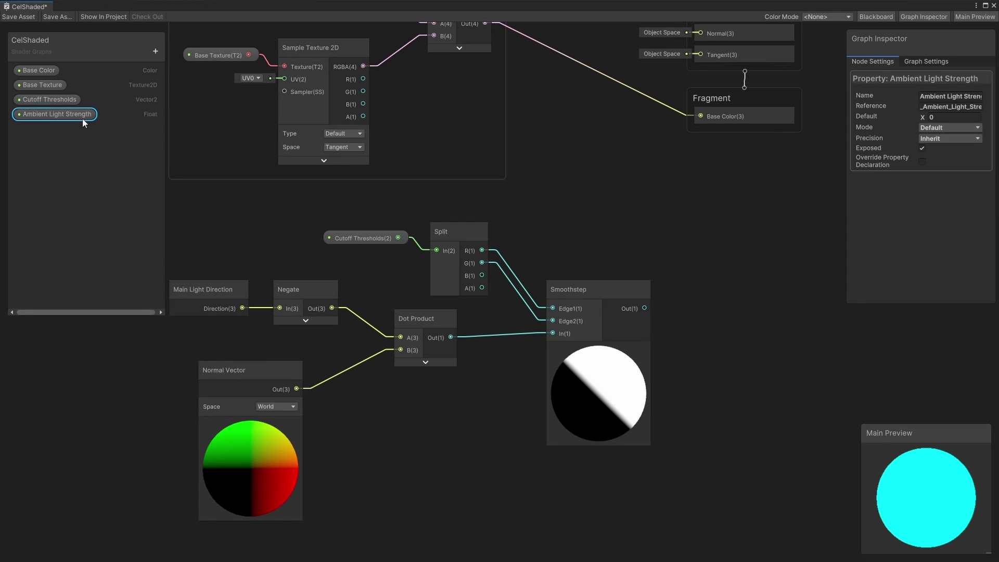
left_click(948, 130)
left_click(942, 149)
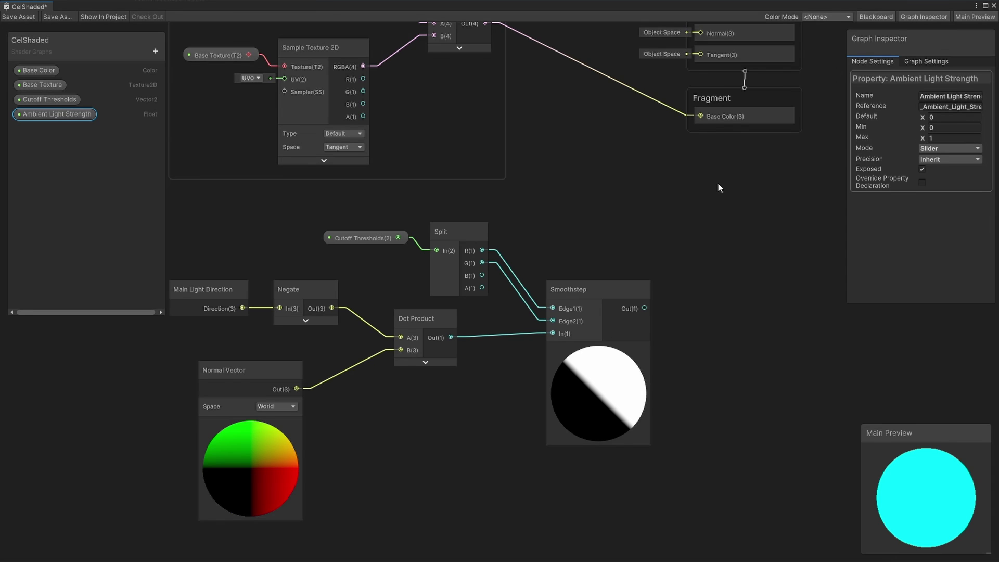
Place the Ambient Light Strength property in the graph just above the Smoothstep node
left_click_drag(31, 114, 159, 130)
left_click_drag(545, 241, 545, 243)
left_click(545, 239)
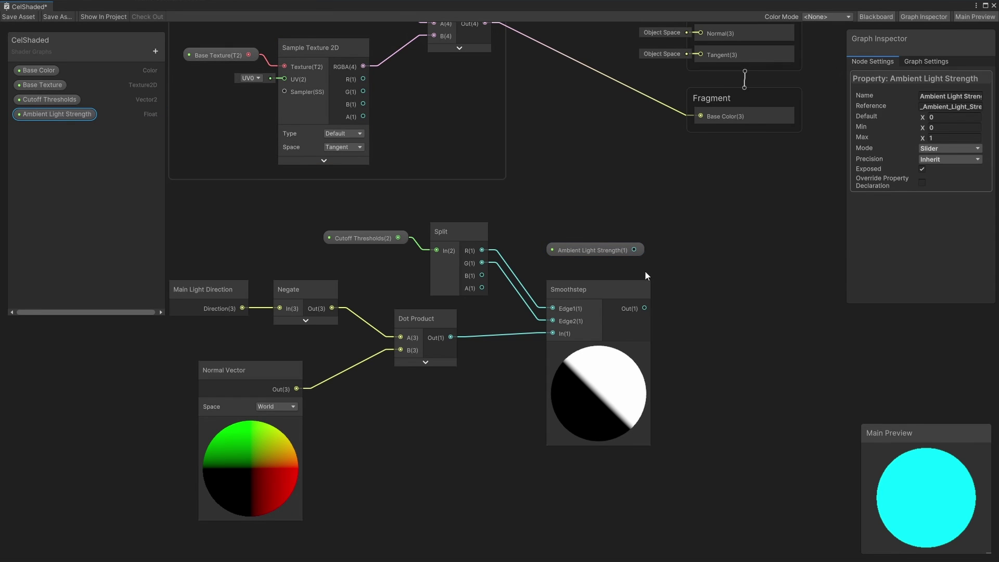
Create a Lerp node with the Smoothstep output in T, Ambient Light Strength in A and a B value of 1
left_click_drag(645, 308, 723, 307)
type("lerp")
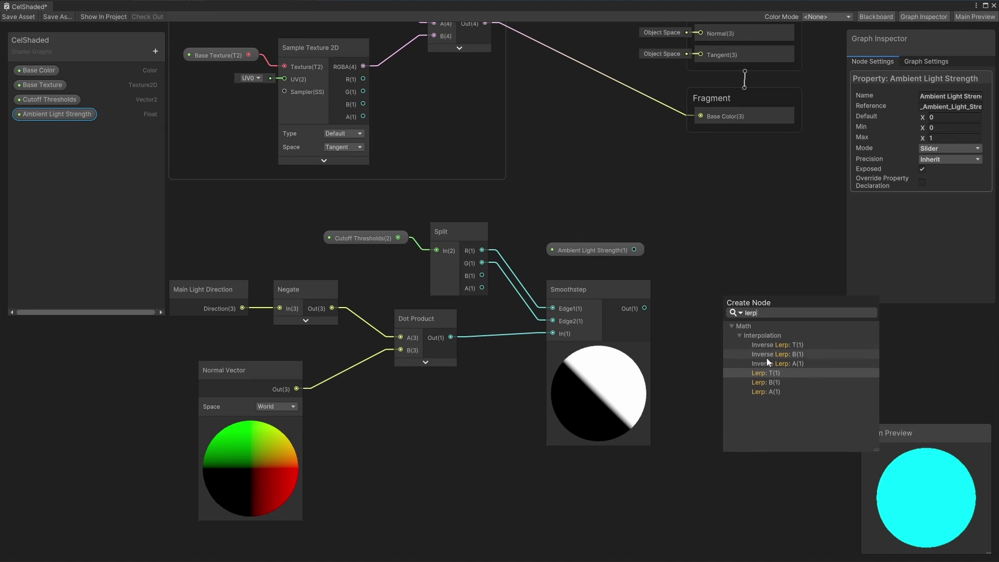
left_click(774, 372)
left_click_drag(753, 278, 750, 257)
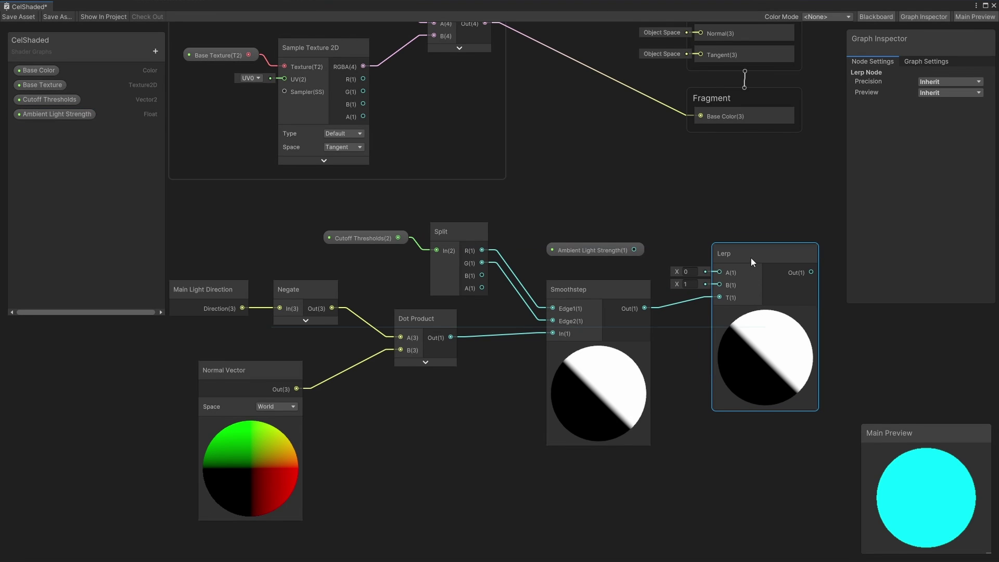
left_click_drag(634, 250, 719, 272)
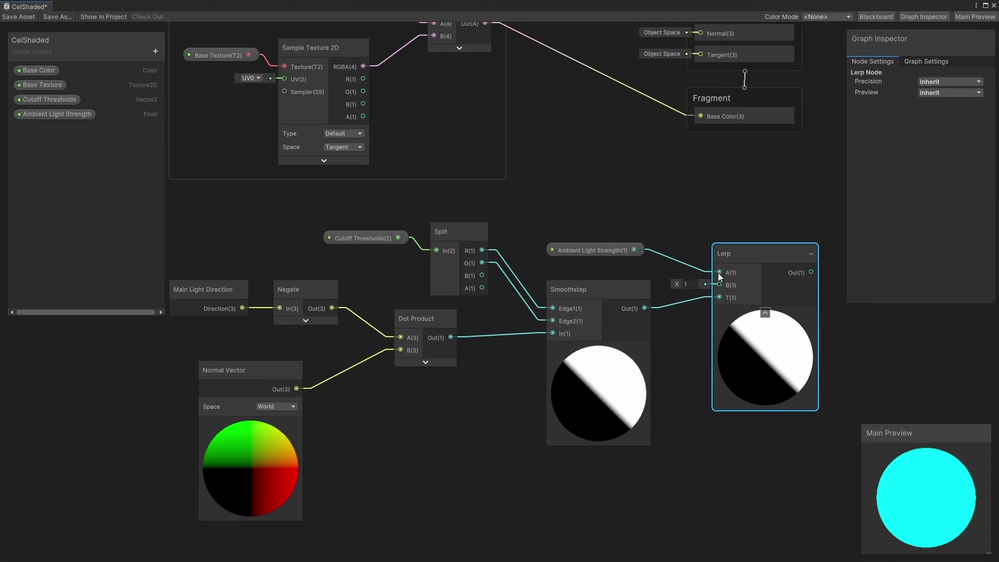
left_click(686, 284)
key("Return")
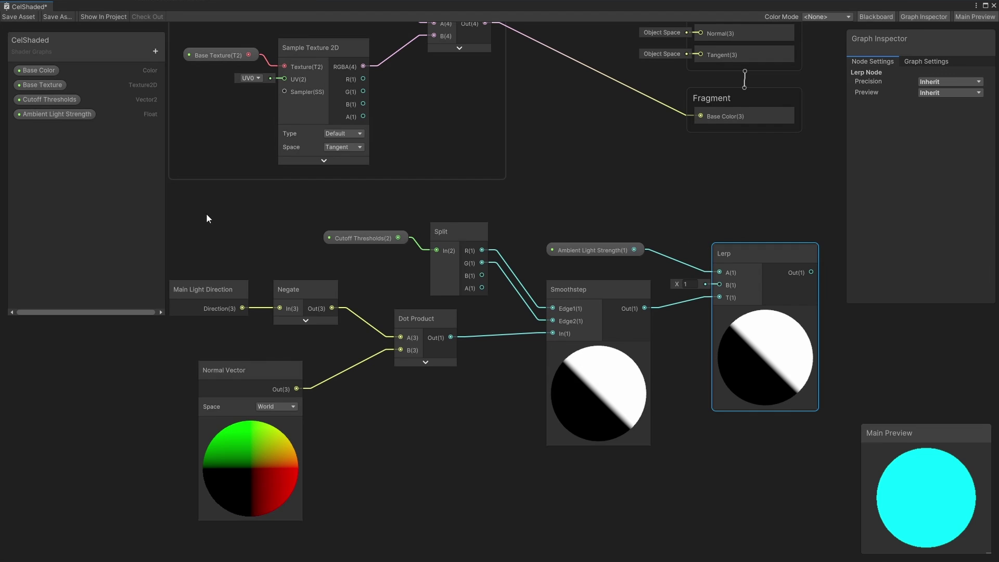
Move all the lighting nodes together to the left so the Lerp node sits below the Base Color group
left_click_drag(208, 216, 801, 442)
left_click_drag(744, 254, 487, 250)
left_click(554, 210)
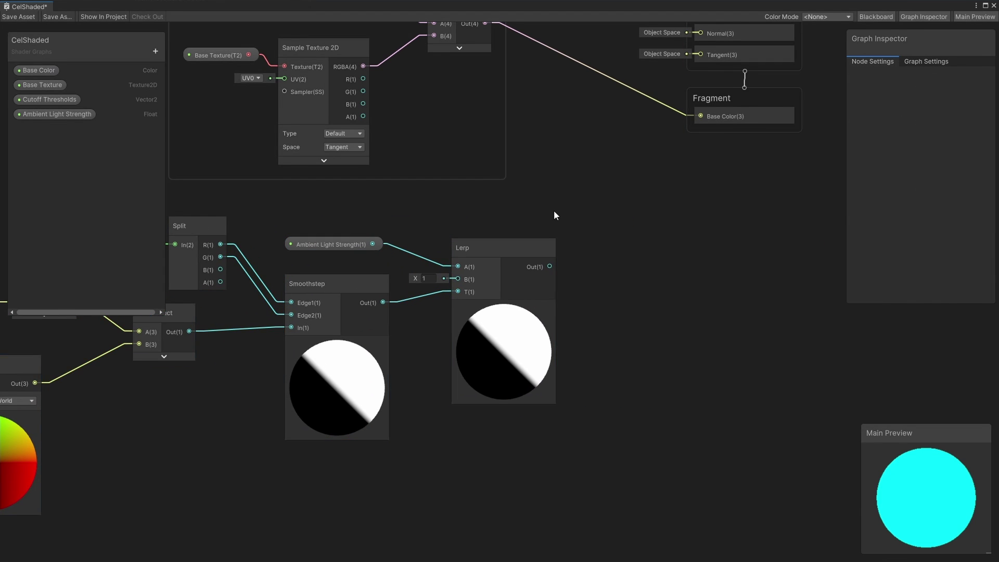
Create a Multiply node combining the Base Color group's output in A with Lerp's output in B, and connect its output to Fragment's Base Color
middle_click_drag(559, 187, 560, 271)
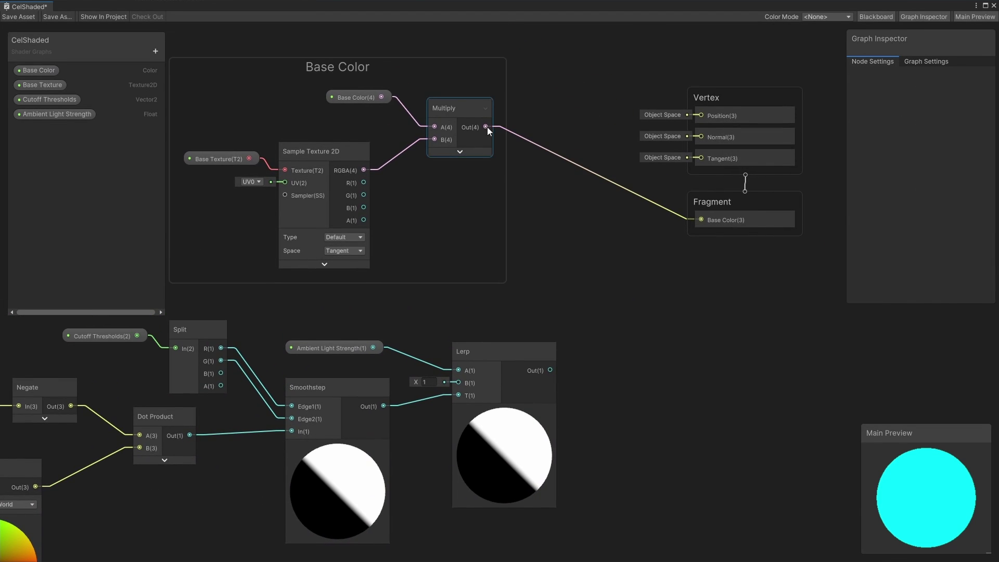
left_click_drag(486, 126, 575, 224)
type("mul")
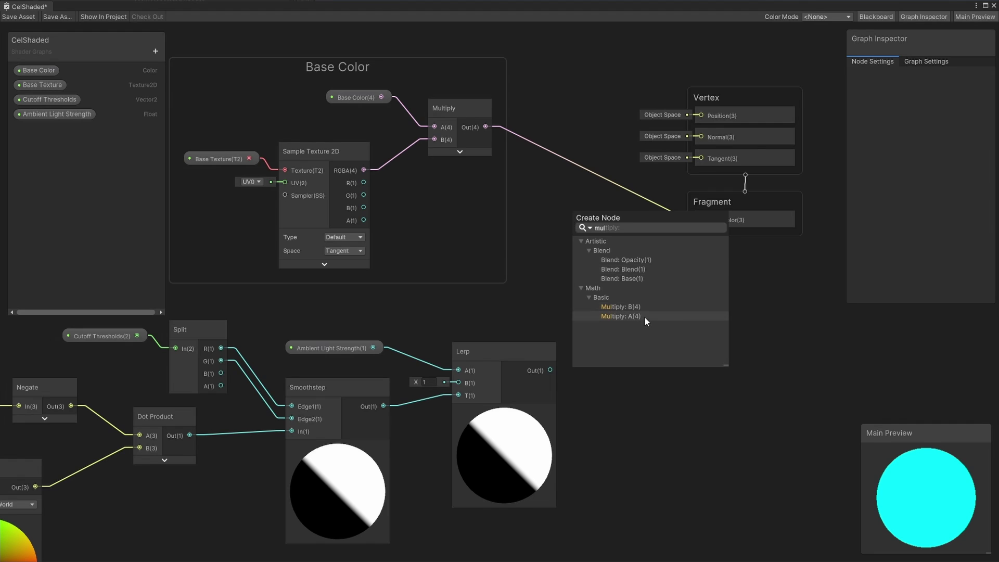
left_click(644, 316)
left_click(626, 266)
left_click_drag(606, 207, 640, 251)
left_click_drag(550, 370, 701, 220)
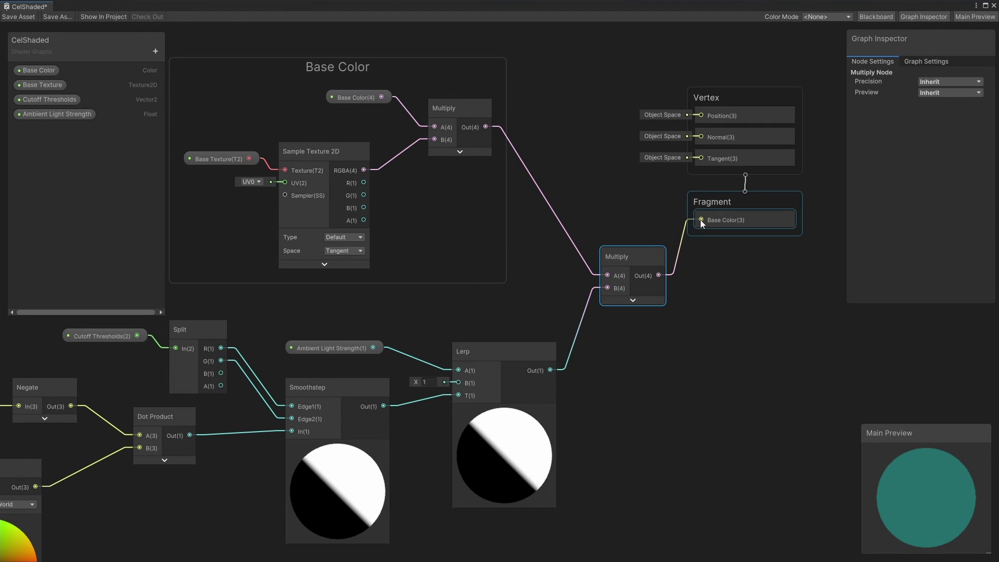
Save the CelShaded graph and apply the CelShaded material to the brick sphere in the scene
left_click(14, 17)
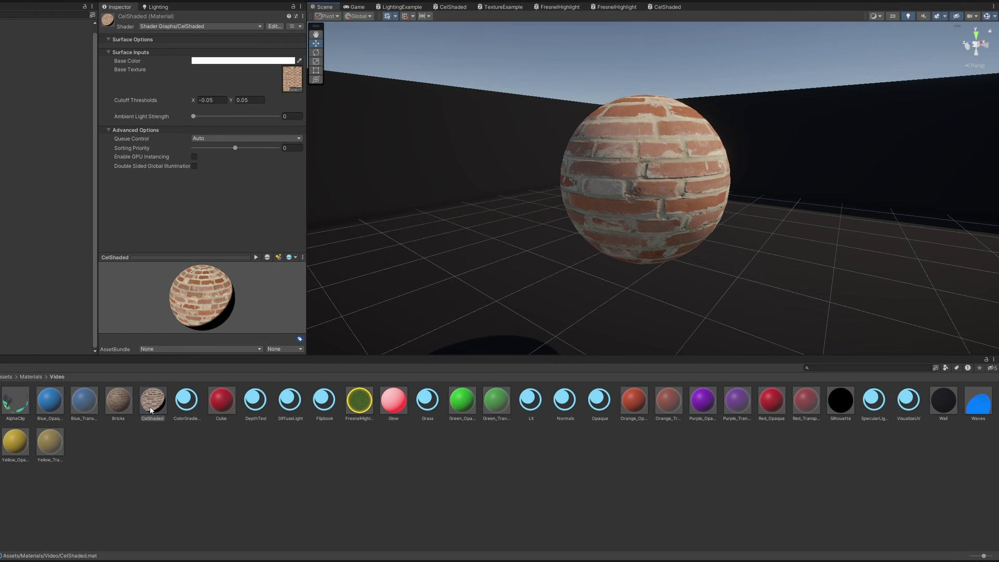
left_click_drag(152, 402, 633, 203)
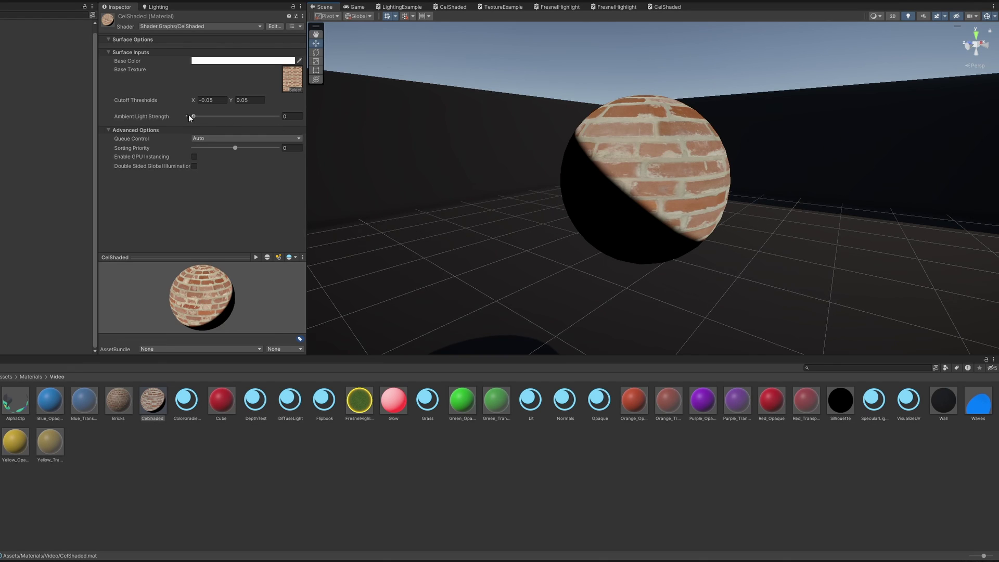
Set the CelShaded material's Ambient Light Strength to 0.025 and its Cutoff Thresholds to X -0.02 and Y 0.02
left_click_drag(189, 115, 196, 117)
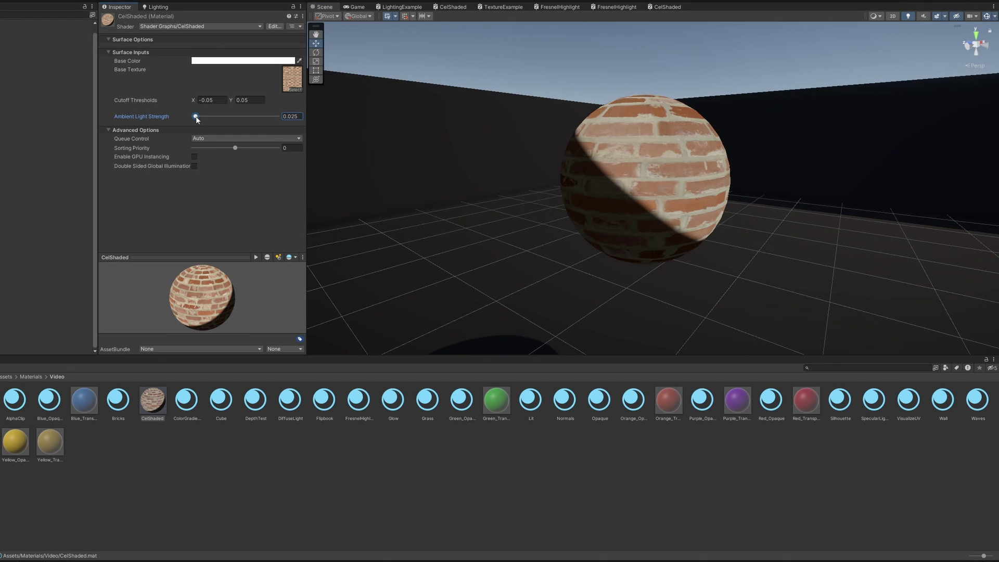
left_click(220, 100)
left_click(222, 100)
key("BackSpace")
type("2")
left_click(260, 101)
type("0.02")
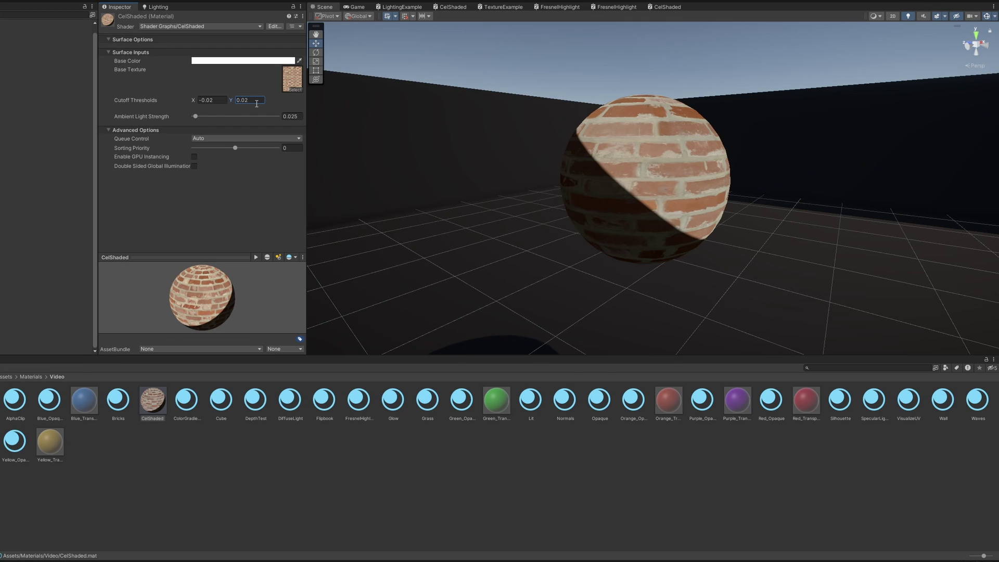
Set both the X and Y Cutoff Thresholds of the CelShaded material to 0
left_click(216, 101)
type("0")
key("Tab")
type("0")
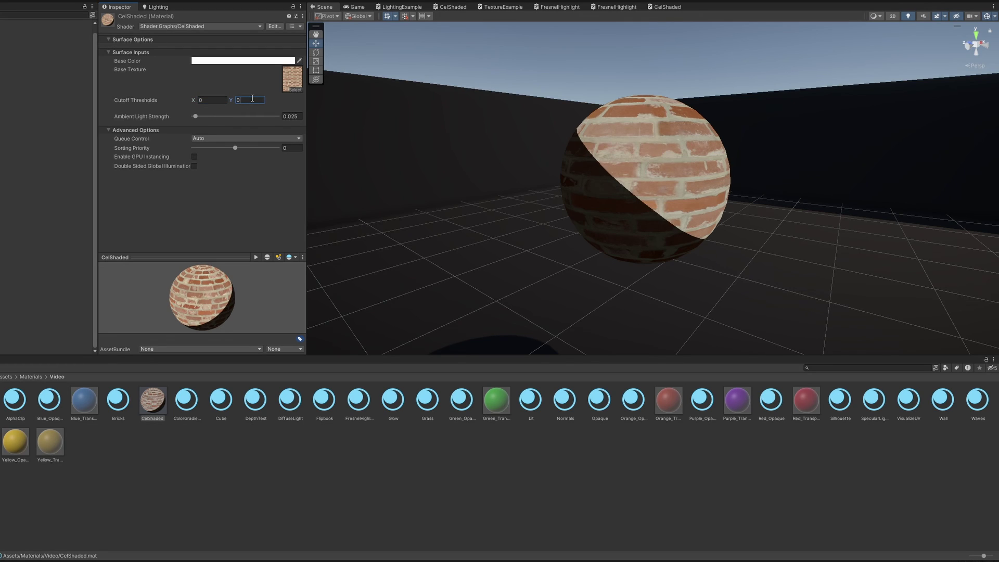
Set the X Cutoff Threshold of the CelShaded material to -0.02
scroll(604, 163, "up", 6)
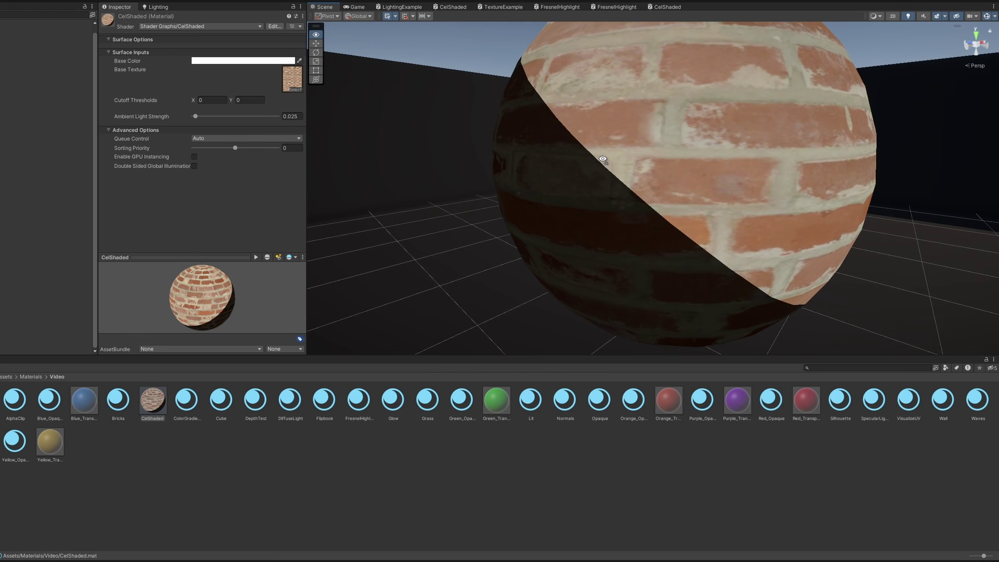
left_click(216, 101)
type("-0.02")
key("Tab")
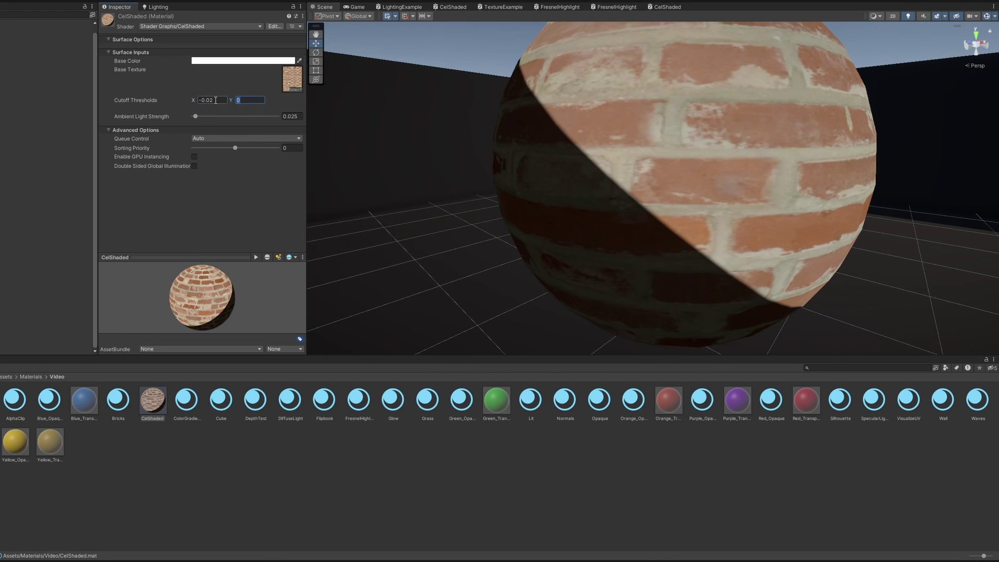